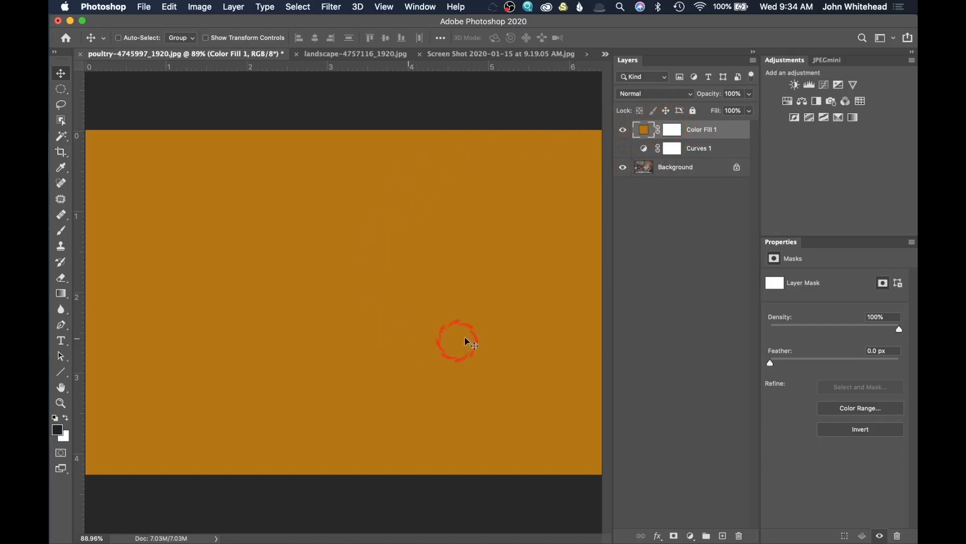
- Set the orange Color Fill layer to Hue blend mode at 44% opacity and compare the photo with and without it
{"action": "left_click", "coordinate": [659, 96]}
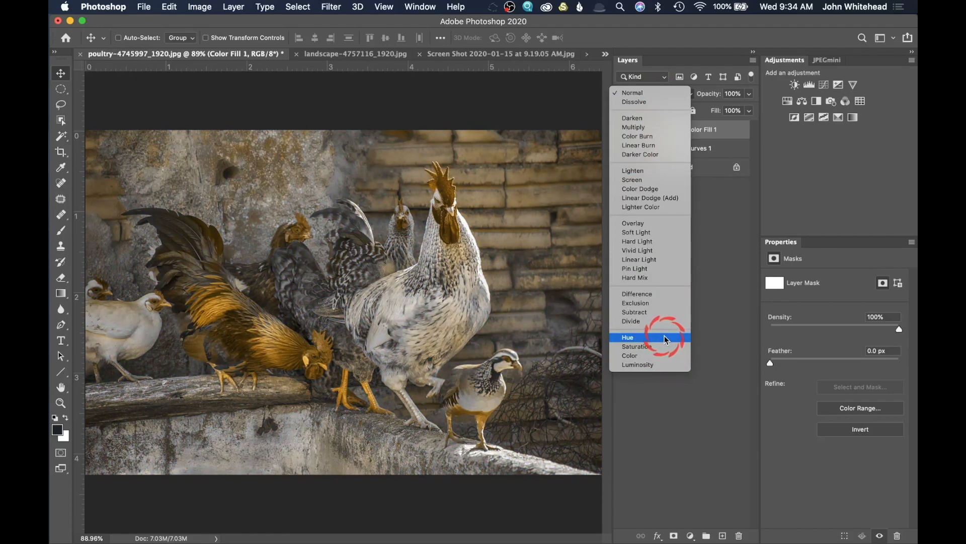
{"action": "left_click", "coordinate": [665, 338]}
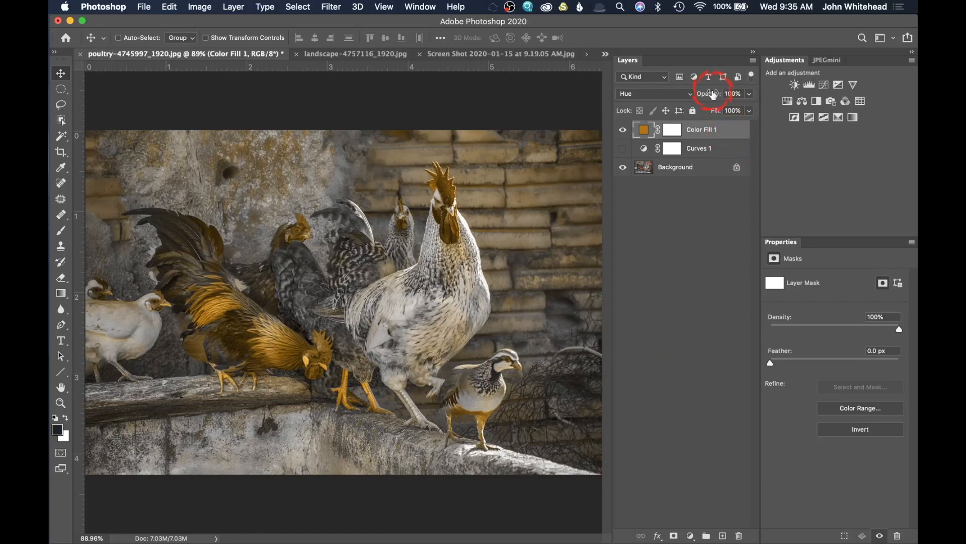
{"action": "left_click_drag", "start_coordinate": [714, 95], "coordinate": [603, 103]}
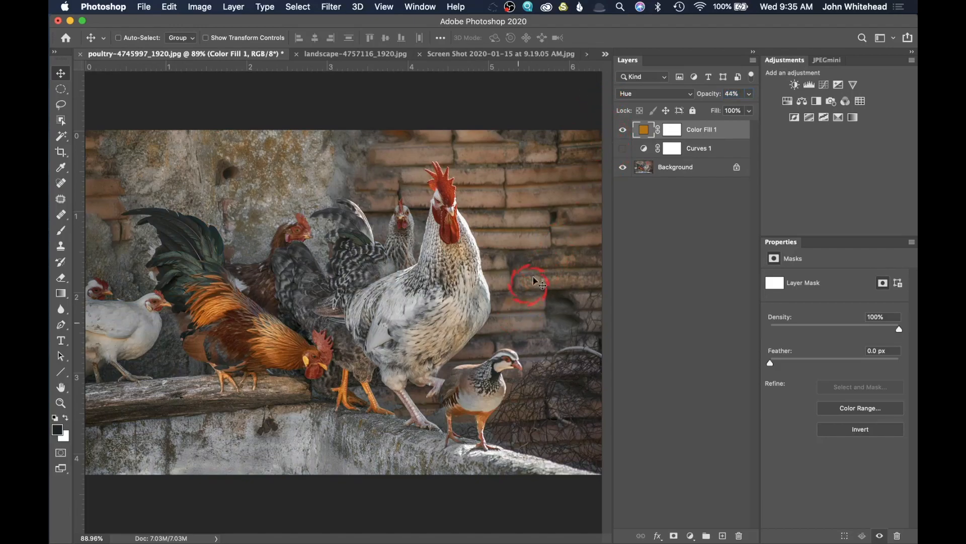
{"action": "left_click", "coordinate": [623, 131]}
{"action": "left_click", "coordinate": [624, 131]}
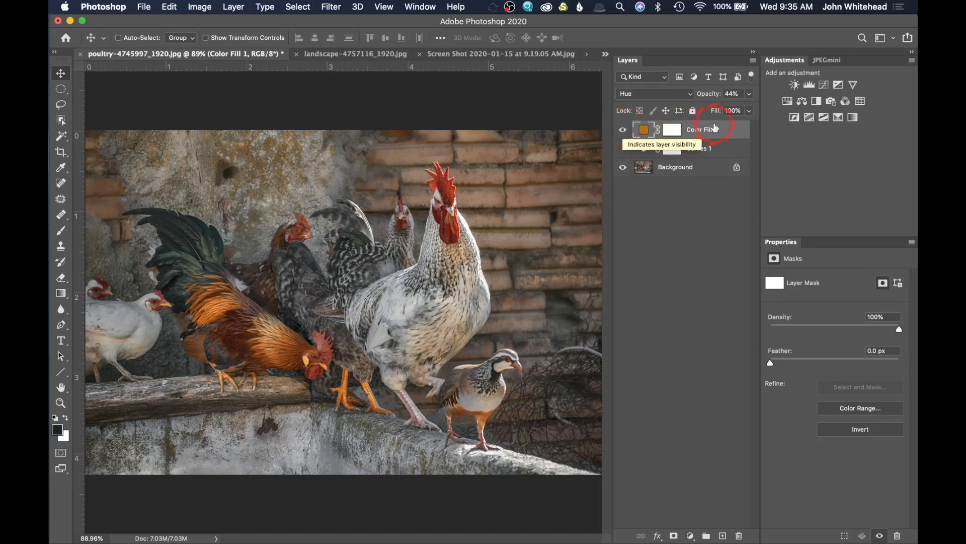
{"action": "left_click", "coordinate": [637, 94]}
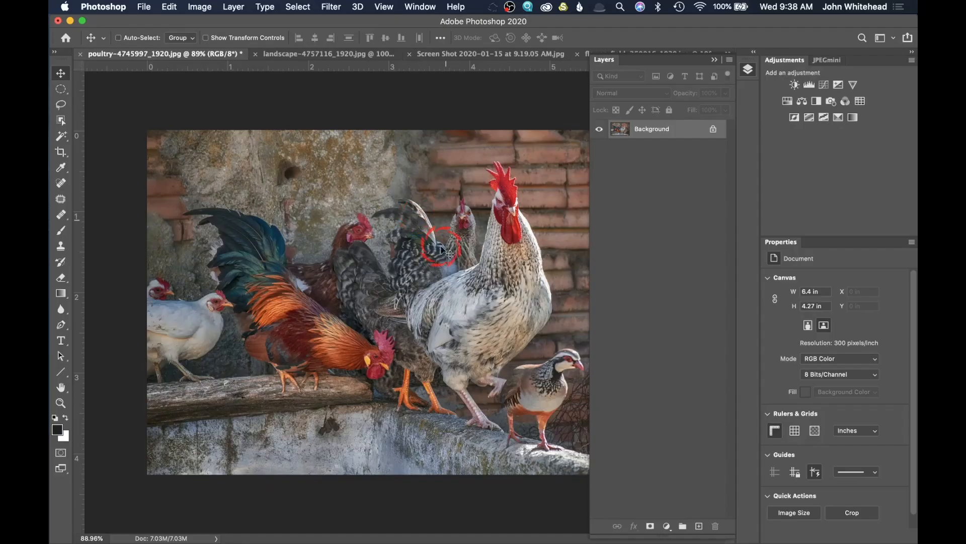
- Add a Curves adjustment layer brightening input 80 to output 111, and set its blend mode to Saturation
{"action": "left_click", "coordinate": [824, 87]}
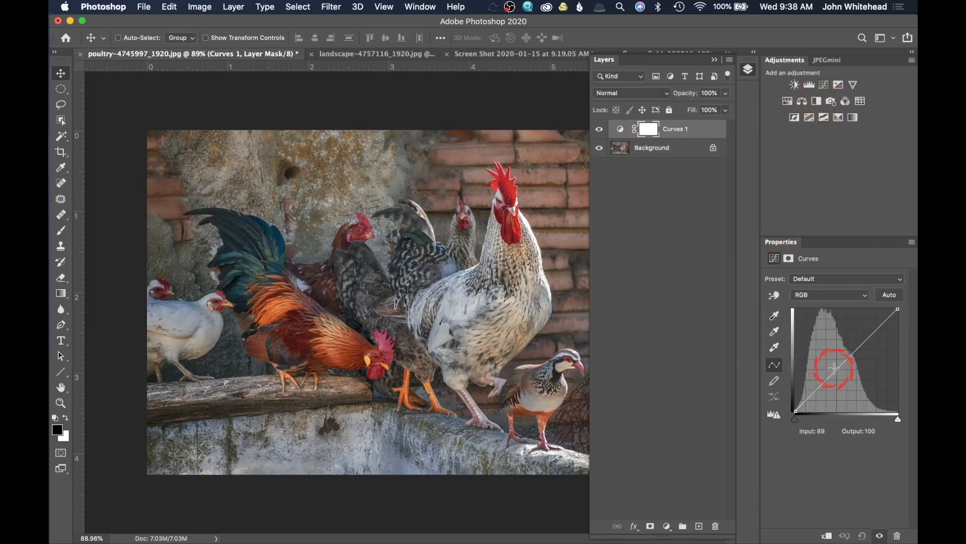
{"action": "left_click_drag", "start_coordinate": [834, 368], "coordinate": [828, 365]}
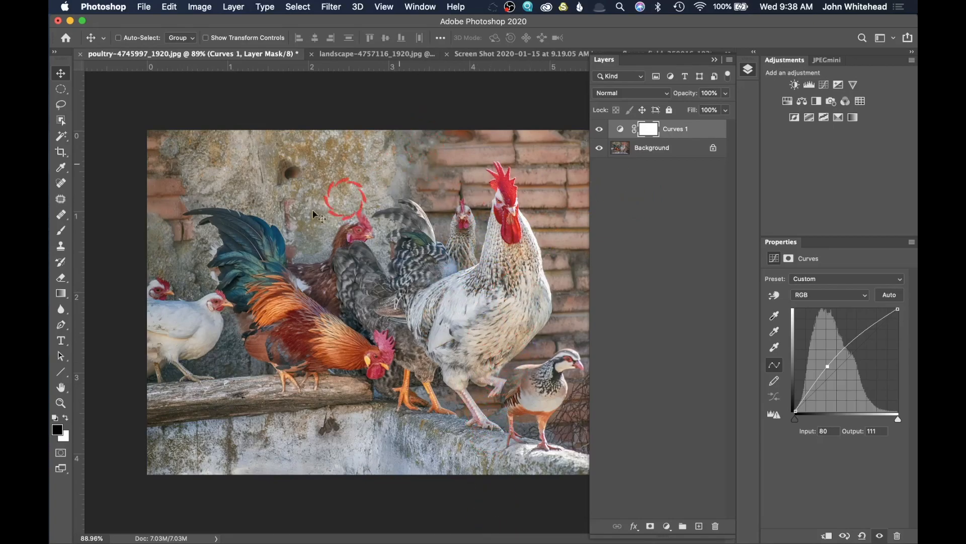
{"action": "left_click", "coordinate": [641, 92]}
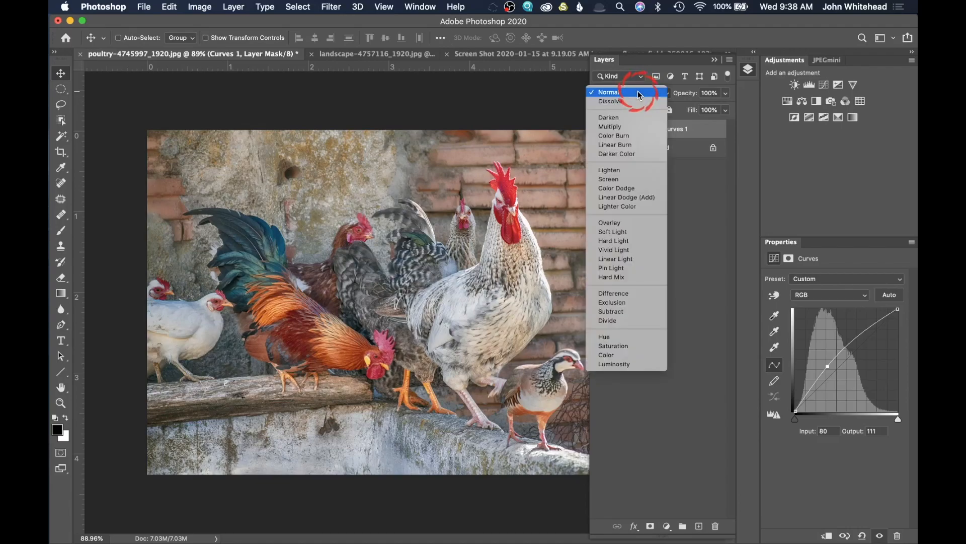
{"action": "left_click", "coordinate": [647, 346]}
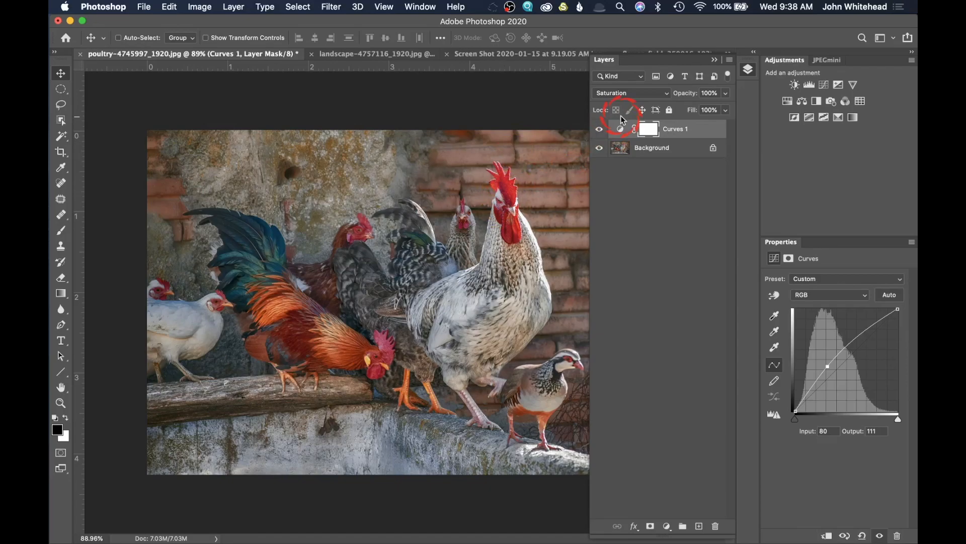
- Compare the rooster photo with and without the Curves adjustment layer
{"action": "left_click", "coordinate": [599, 131]}
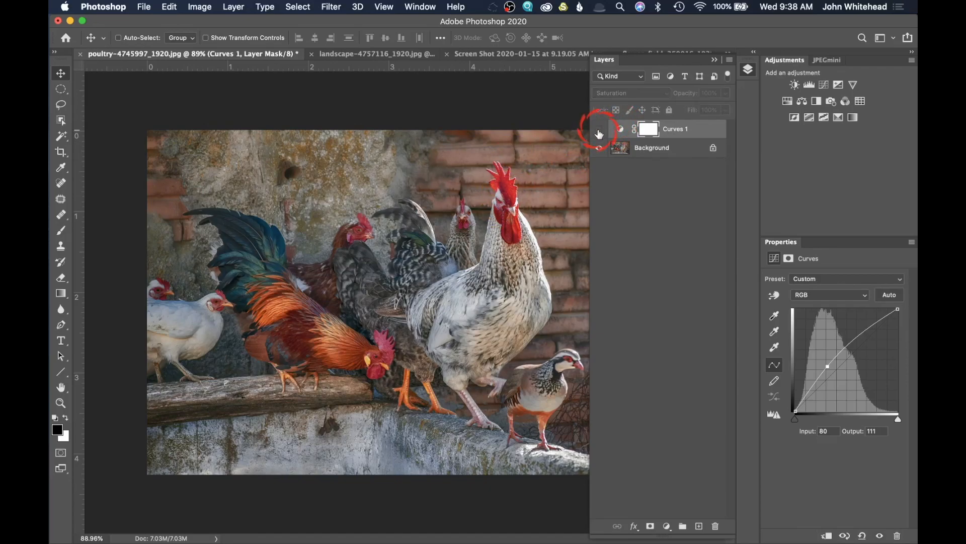
{"action": "left_click", "coordinate": [599, 131]}
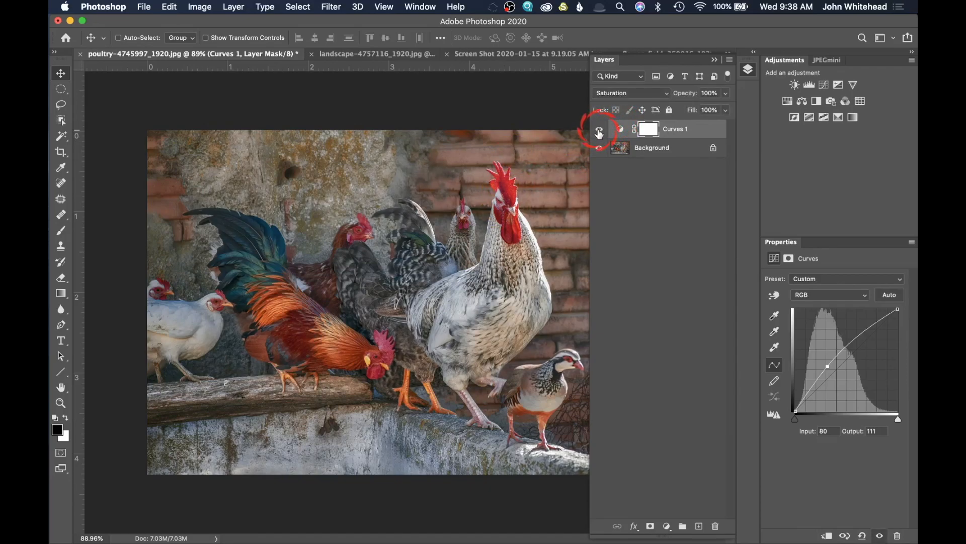
{"action": "left_click", "coordinate": [599, 131]}
{"action": "left_click", "coordinate": [599, 132]}
- Move the existing point of the Curves adjustment horizontally to below the diagonal
{"action": "left_click", "coordinate": [621, 129]}
{"action": "left_click", "coordinate": [761, 277]}
{"action": "left_click_drag", "start_coordinate": [828, 366], "coordinate": [851, 366]}
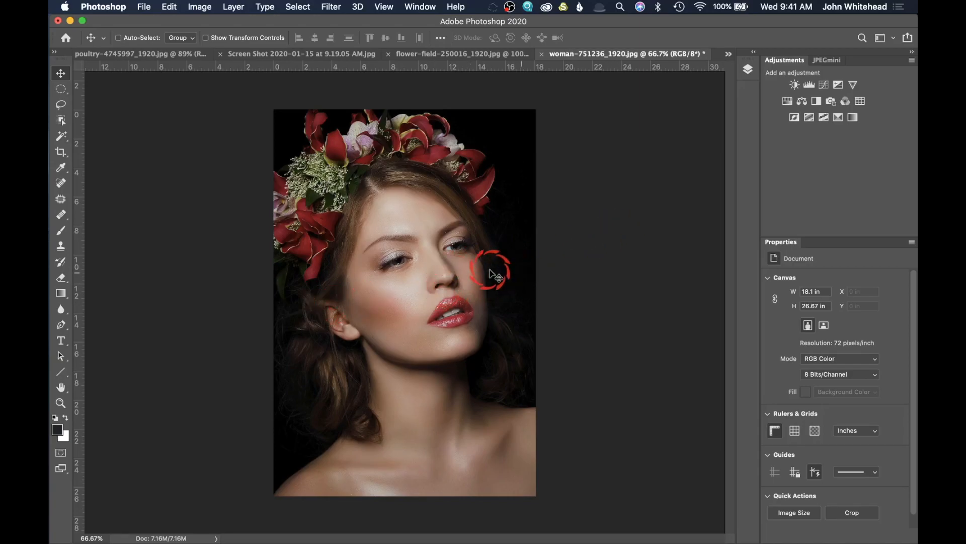
- Add a Gradient Map adjustment layer over the portrait and apply the light cyan-to-blue preset from the Blues group
{"action": "left_click", "coordinate": [747, 70]}
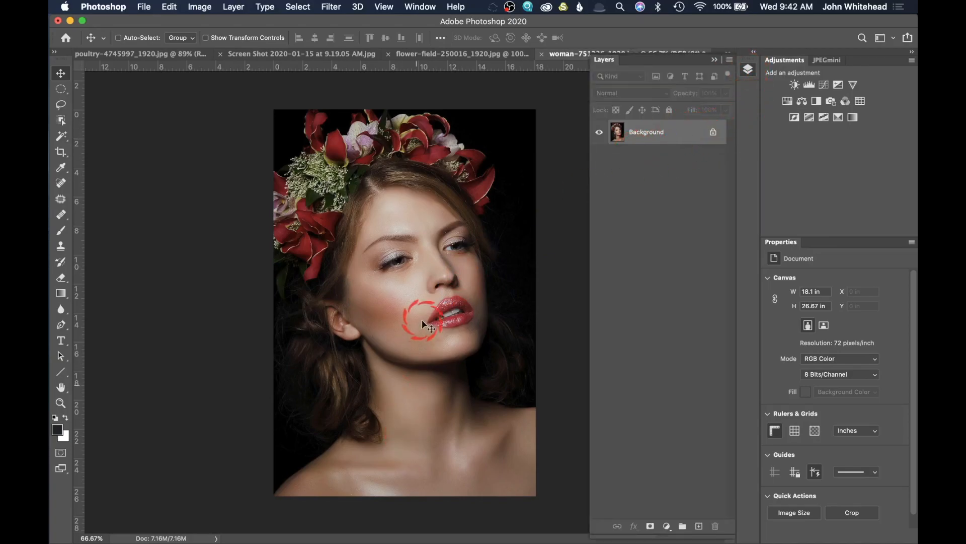
{"action": "left_click", "coordinate": [856, 117]}
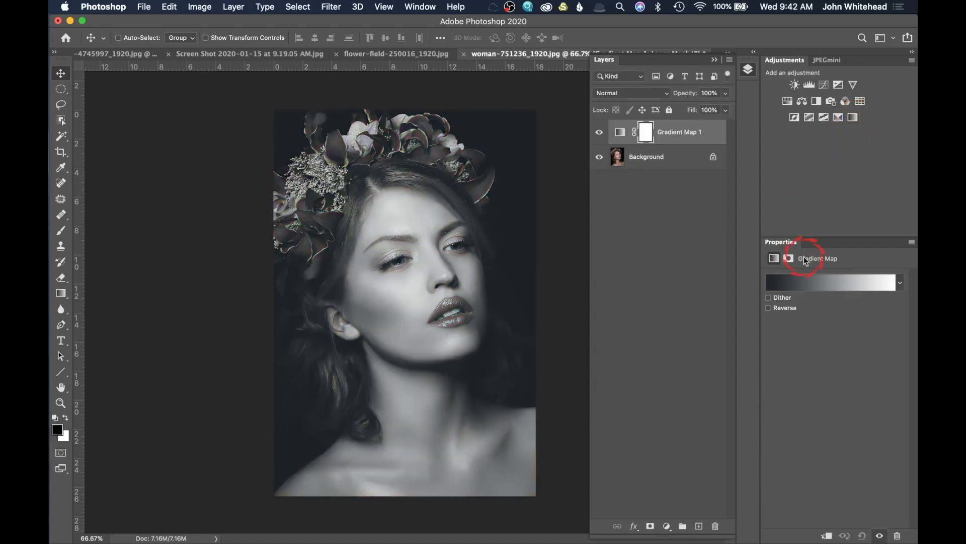
{"action": "left_click", "coordinate": [899, 284]}
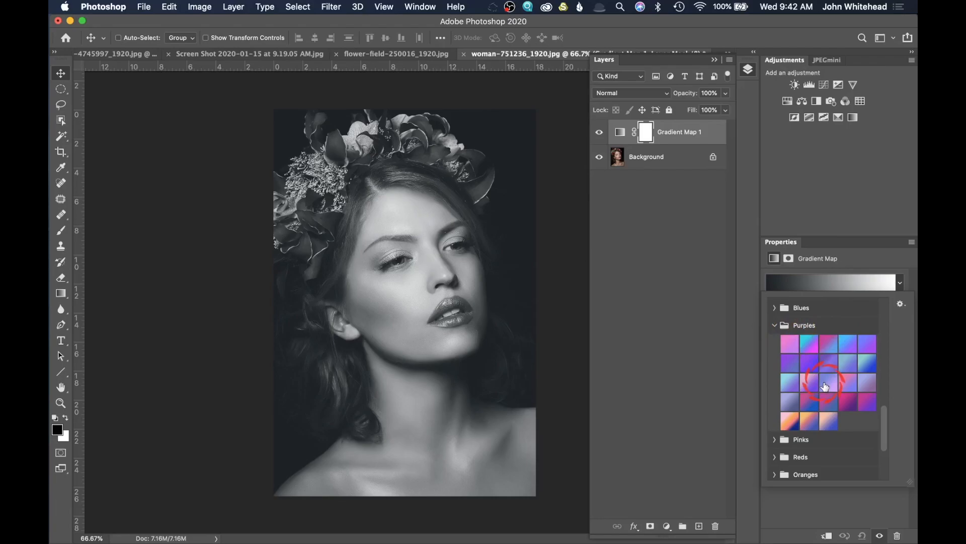
{"action": "left_click", "coordinate": [776, 308]}
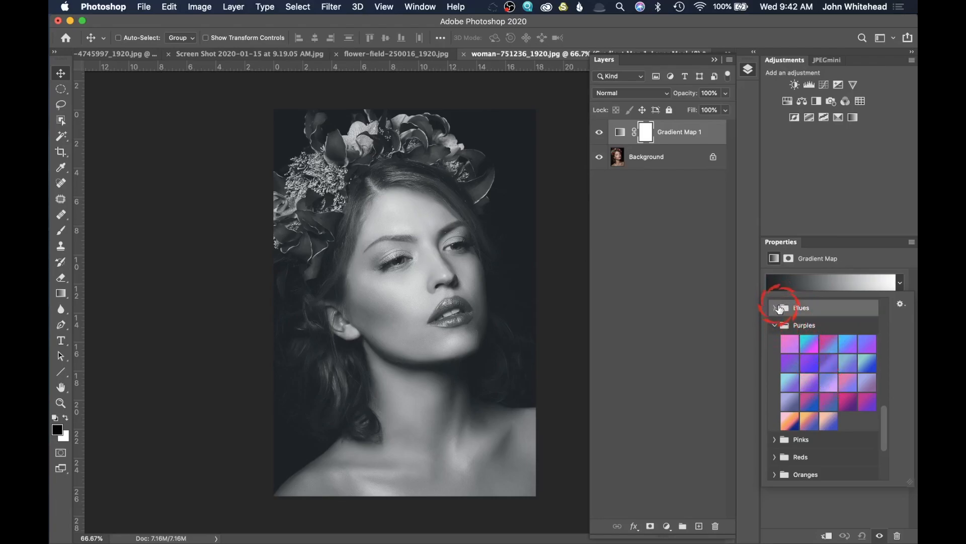
{"action": "left_click", "coordinate": [775, 308]}
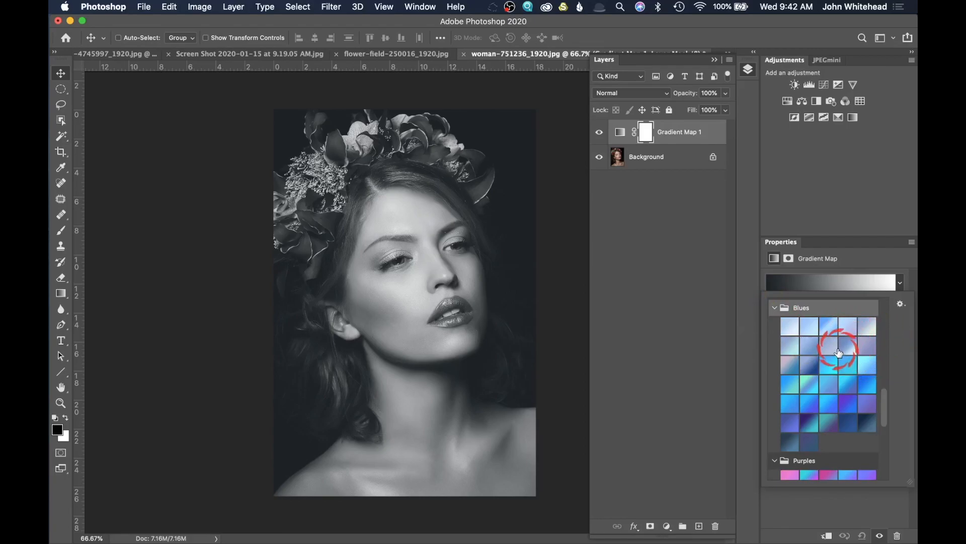
{"action": "left_click", "coordinate": [869, 363]}
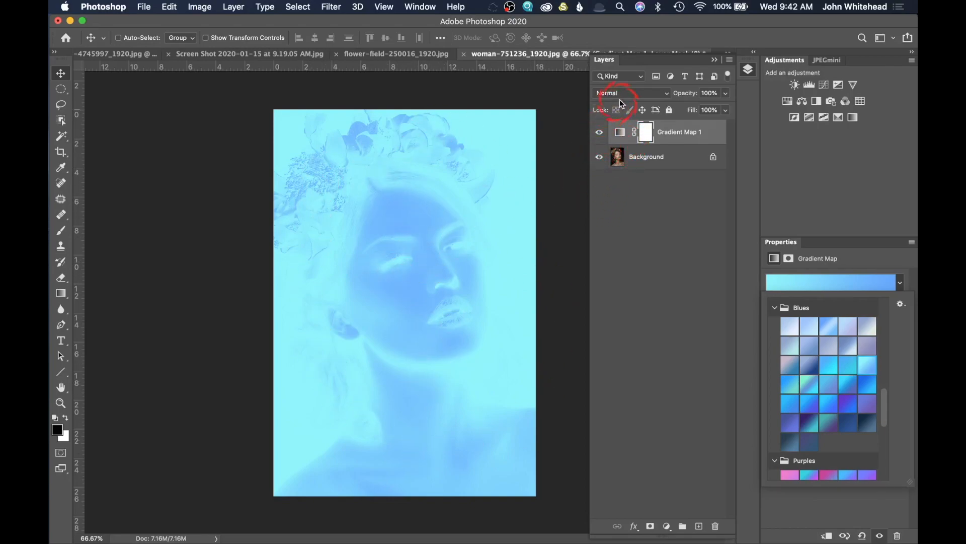
- Set the Gradient Map layer's blend mode to Color and compare the portrait with and without it, keeping 100% opacity
{"action": "left_click", "coordinate": [629, 91]}
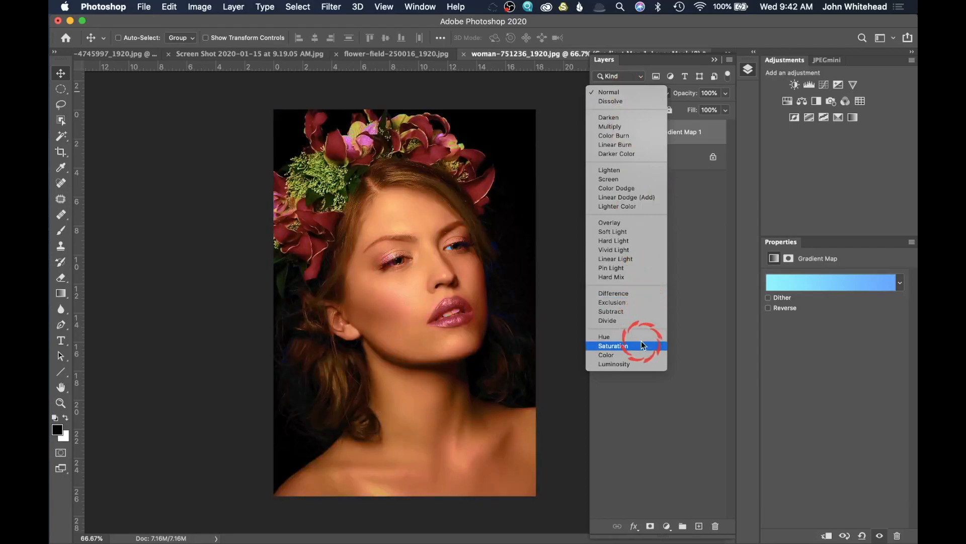
{"action": "left_click", "coordinate": [644, 355]}
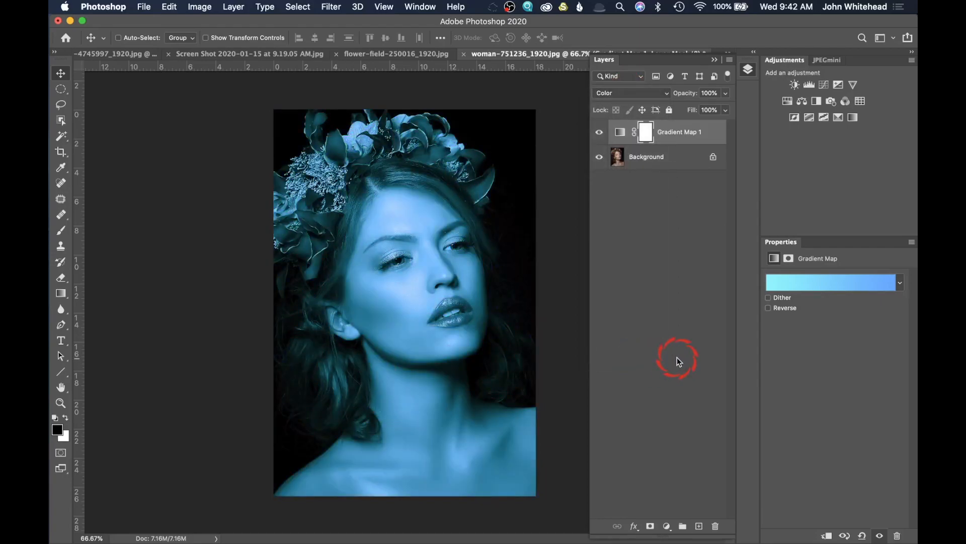
{"action": "left_click", "coordinate": [599, 132]}
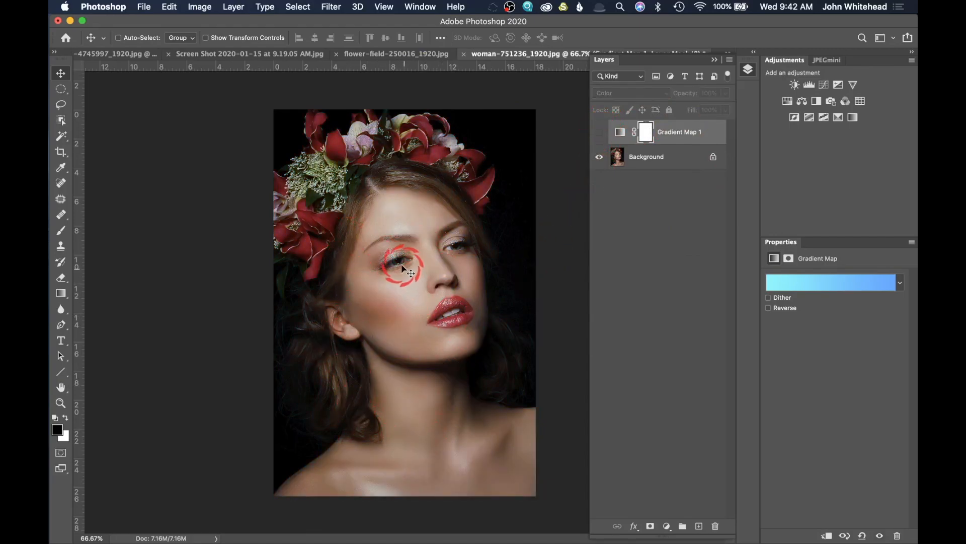
{"action": "left_click", "coordinate": [598, 132]}
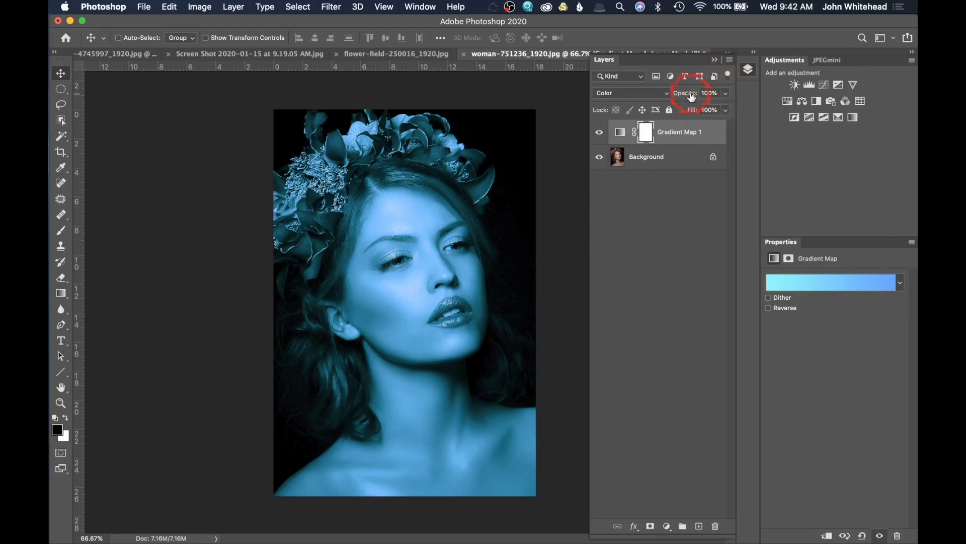
{"action": "left_click_drag", "start_coordinate": [688, 93], "coordinate": [731, 92]}
- Try a stronger cyan-to-blue preset and the cyan-to-magenta preset from the Purples group on the gradient map
{"action": "left_click", "coordinate": [624, 134]}
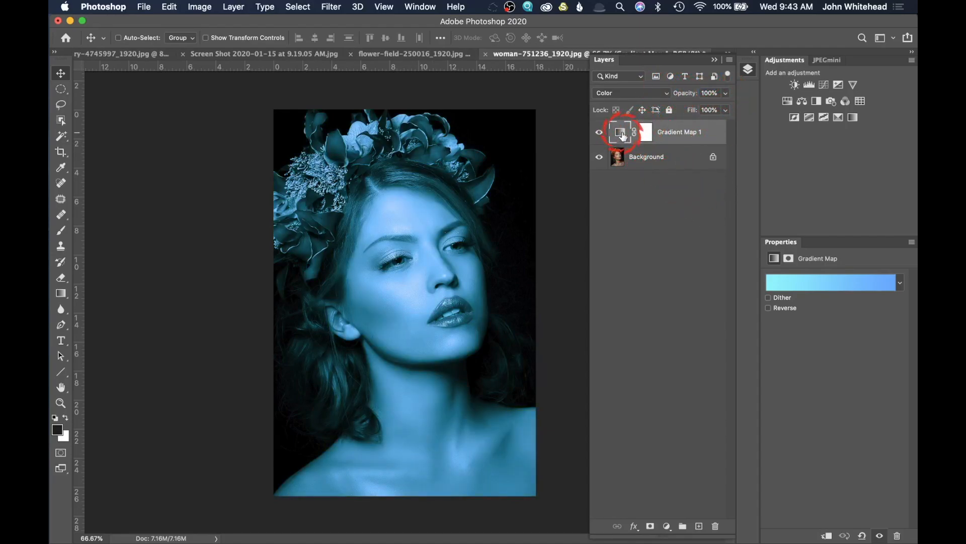
{"action": "left_click", "coordinate": [901, 282]}
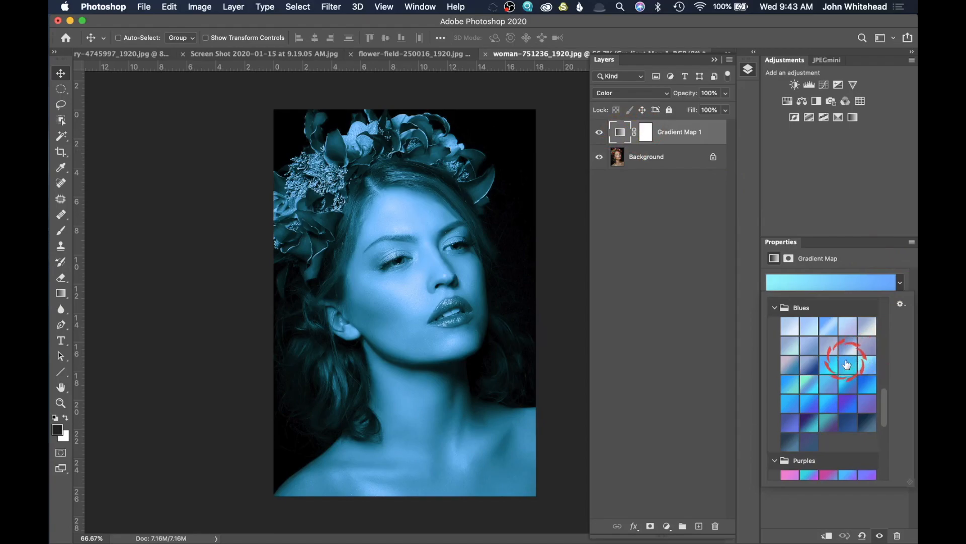
{"action": "left_click", "coordinate": [848, 390]}
{"action": "scroll", "coordinate": [846, 390], "scroll_direction": "down", "scroll_amount": 2}
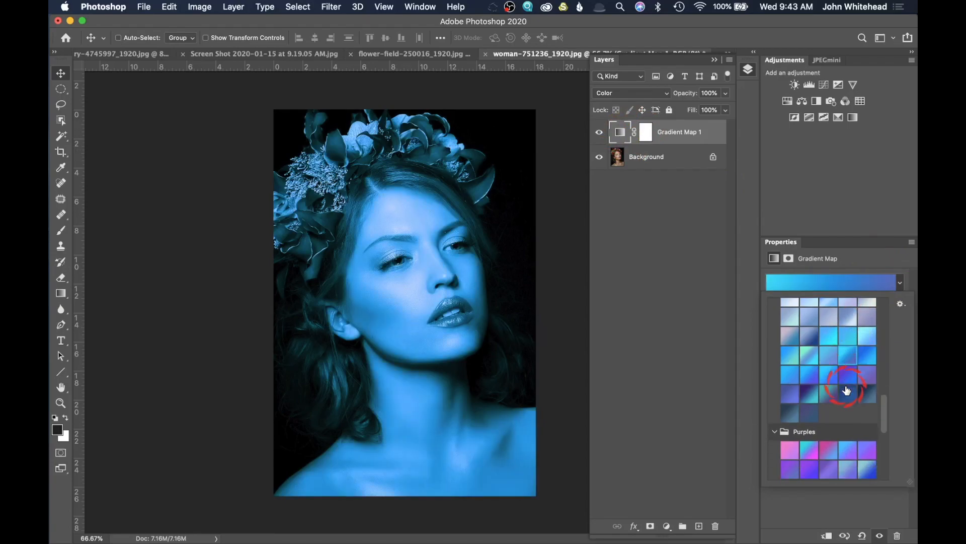
{"action": "left_click", "coordinate": [805, 450]}
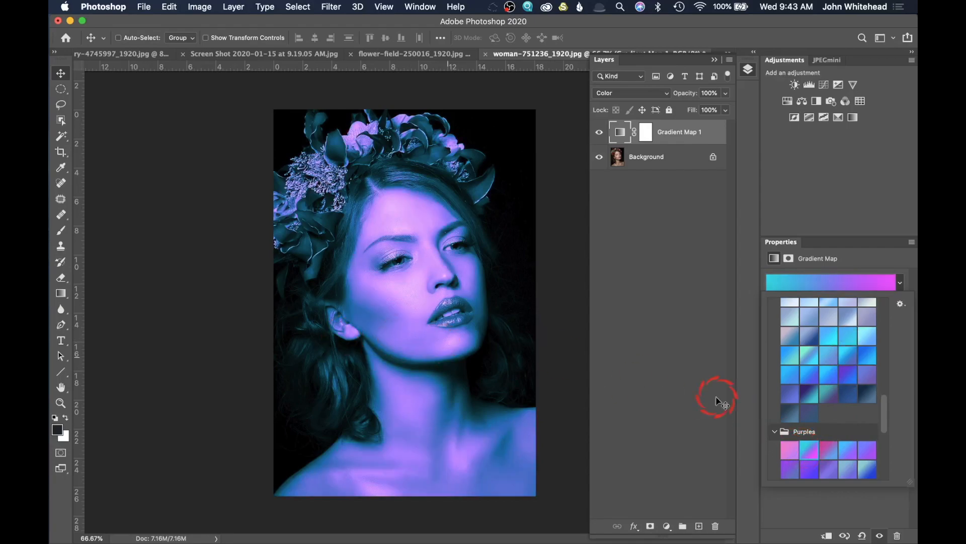
- Apply the pale gray-to-lilac gradient from the Pastels group to the gradient map
{"action": "scroll", "coordinate": [836, 410], "scroll_direction": "down", "scroll_amount": 5}
{"action": "scroll", "coordinate": [837, 415], "scroll_direction": "up", "scroll_amount": 1}
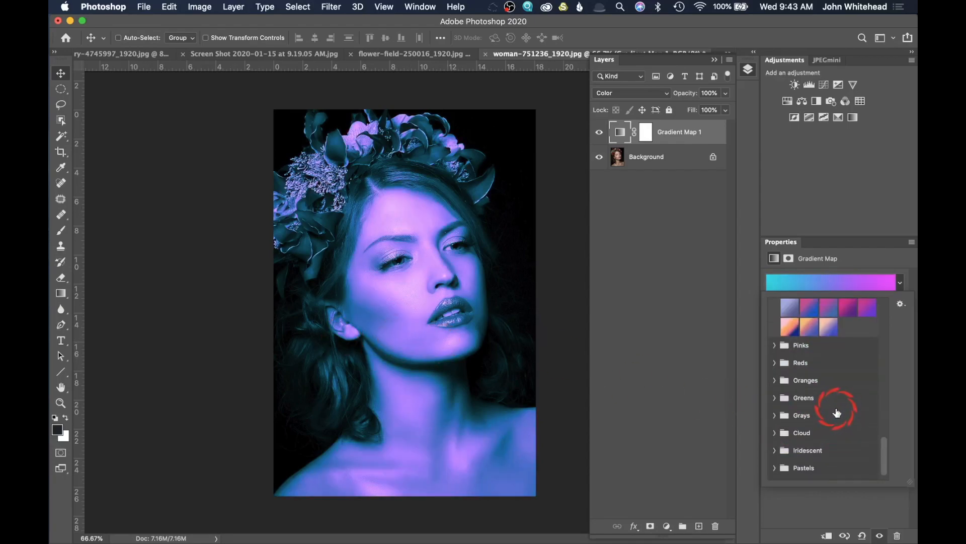
{"action": "left_click", "coordinate": [776, 467]}
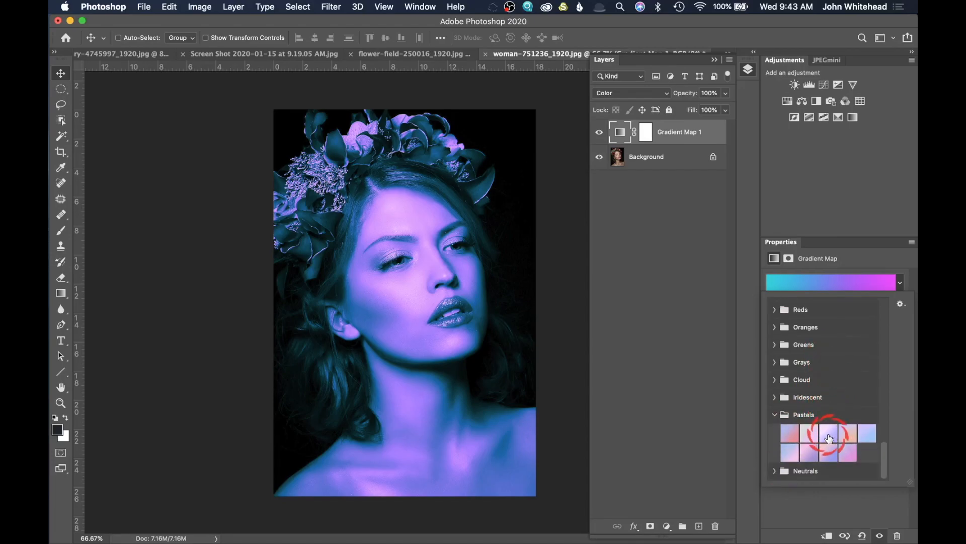
{"action": "left_click", "coordinate": [811, 435]}
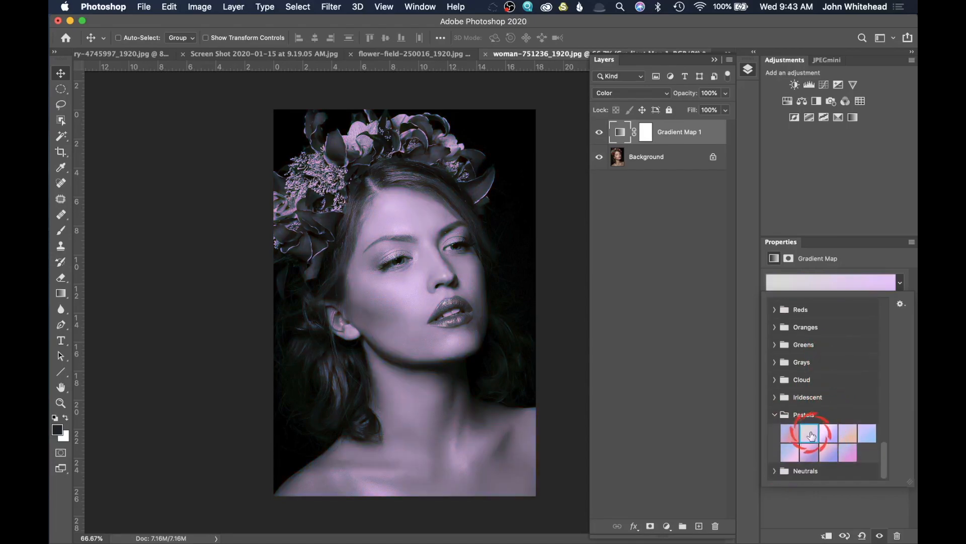
{"action": "left_click", "coordinate": [799, 250]}
- Reduce the Gradient Map layer's opacity to 67% and compare the portrait with and without it
{"action": "left_click", "coordinate": [687, 97]}
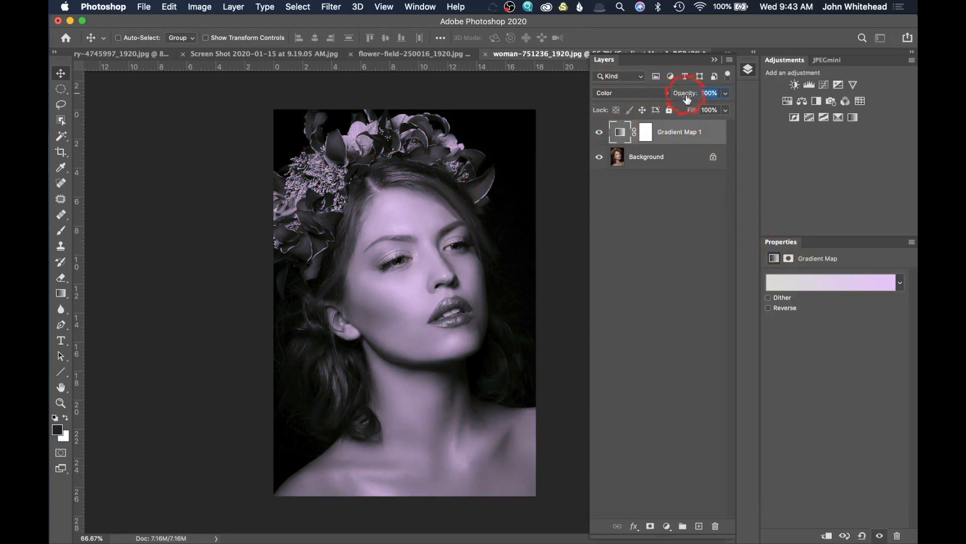
{"action": "left_click_drag", "start_coordinate": [690, 99], "coordinate": [665, 100]}
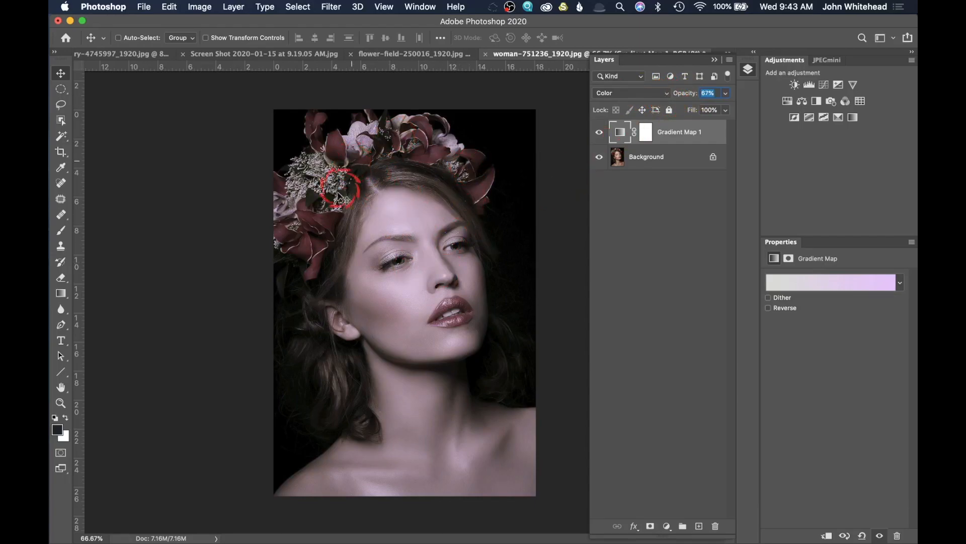
{"action": "left_click", "coordinate": [599, 132]}
{"action": "left_click", "coordinate": [599, 131]}
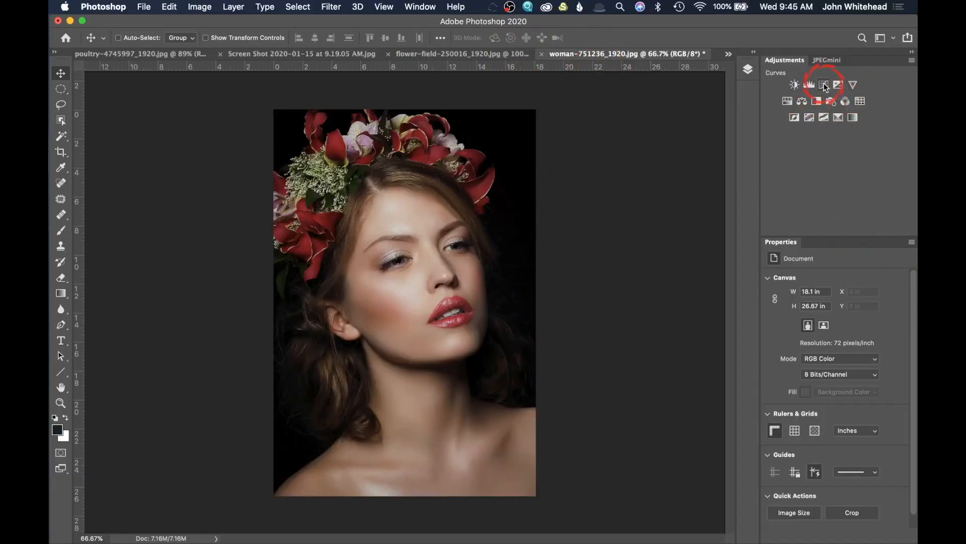
- Darken the portrait with a Curves adjustment that maps input 159 to output 117, and flatten the image
{"action": "left_click", "coordinate": [824, 85]}
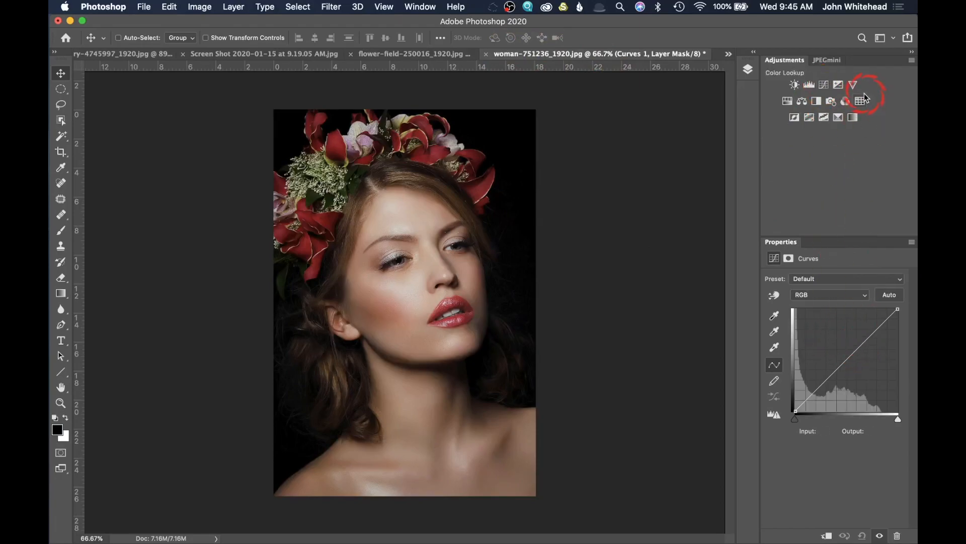
{"action": "left_click_drag", "start_coordinate": [858, 348], "coordinate": [859, 364]}
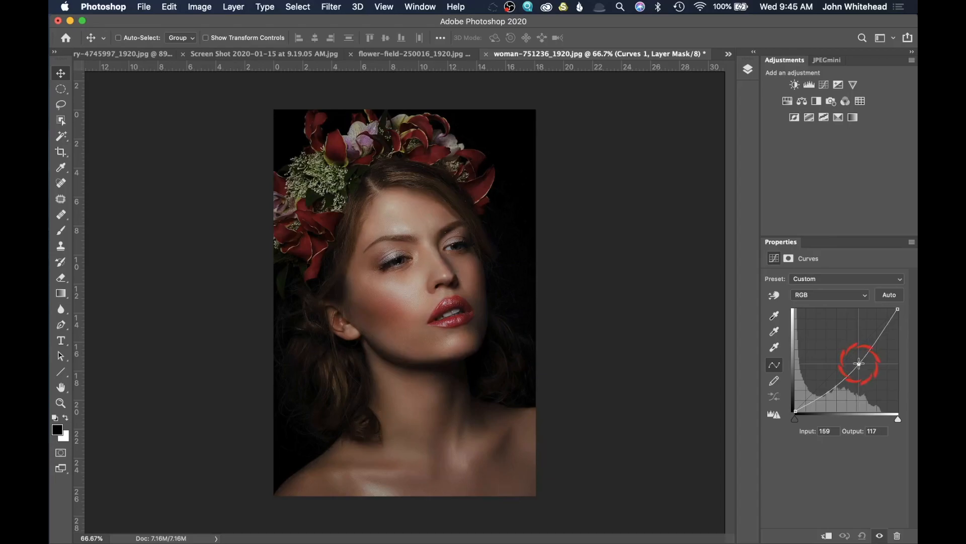
{"action": "left_click", "coordinate": [229, 7]}
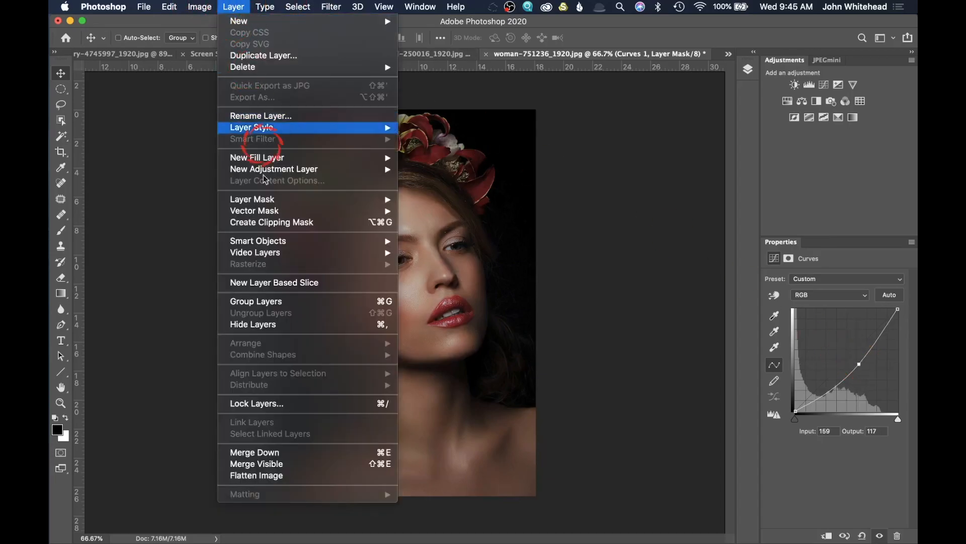
{"action": "left_click", "coordinate": [318, 476]}
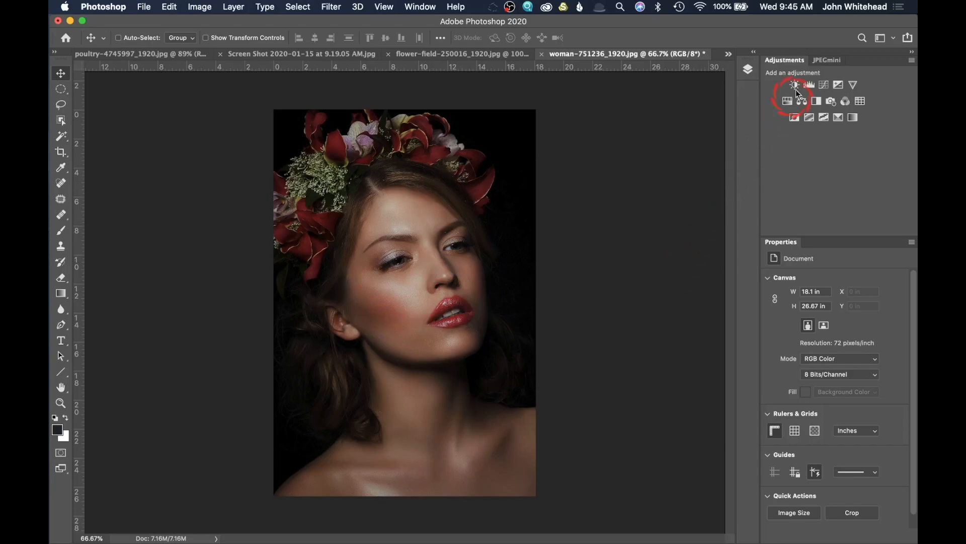
- Brighten the portrait with a new Curves adjustment mapping input 75 to output 127, and compare it with and without the layer
{"action": "left_click", "coordinate": [824, 84]}
{"action": "left_click", "coordinate": [829, 360]}
{"action": "left_click_drag", "start_coordinate": [829, 361], "coordinate": [828, 359]}
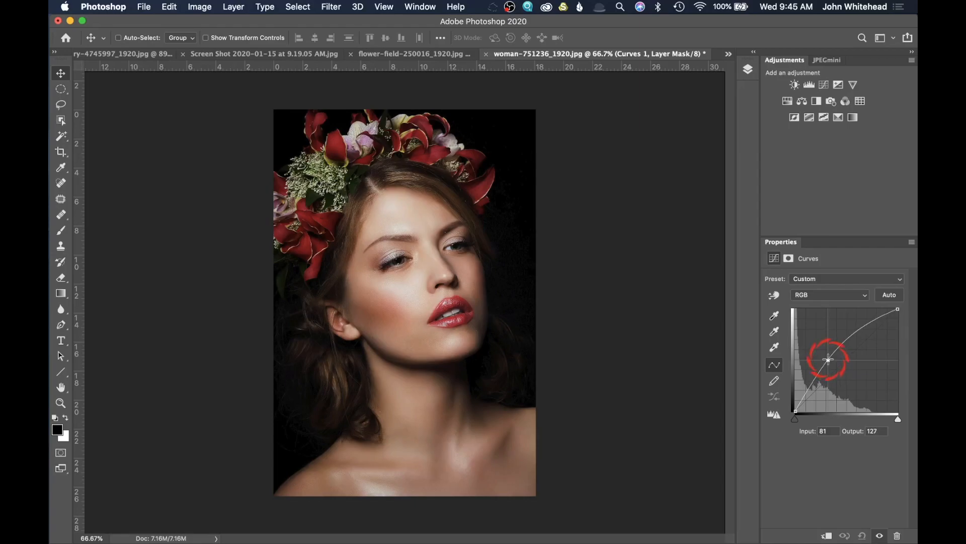
{"action": "left_click_drag", "start_coordinate": [829, 359], "coordinate": [826, 361]}
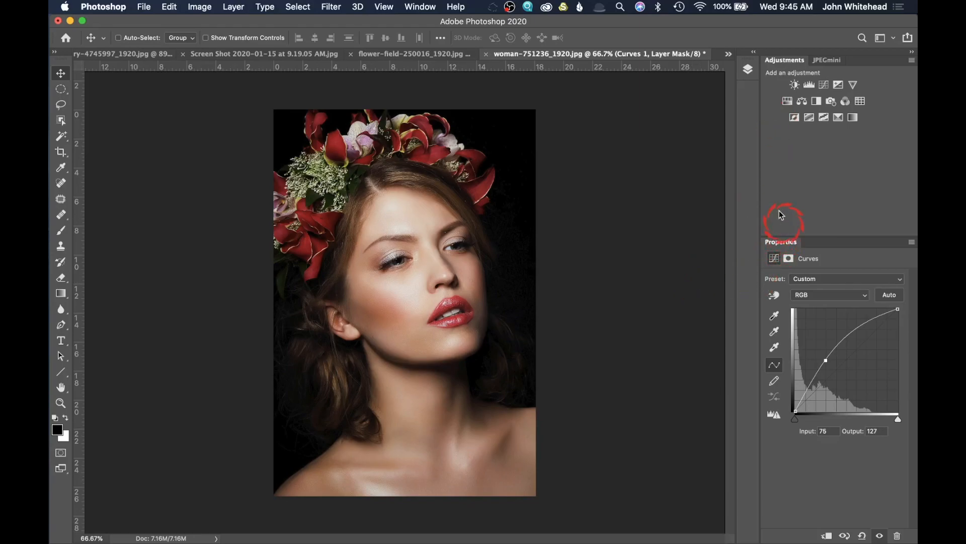
{"action": "left_click", "coordinate": [748, 70]}
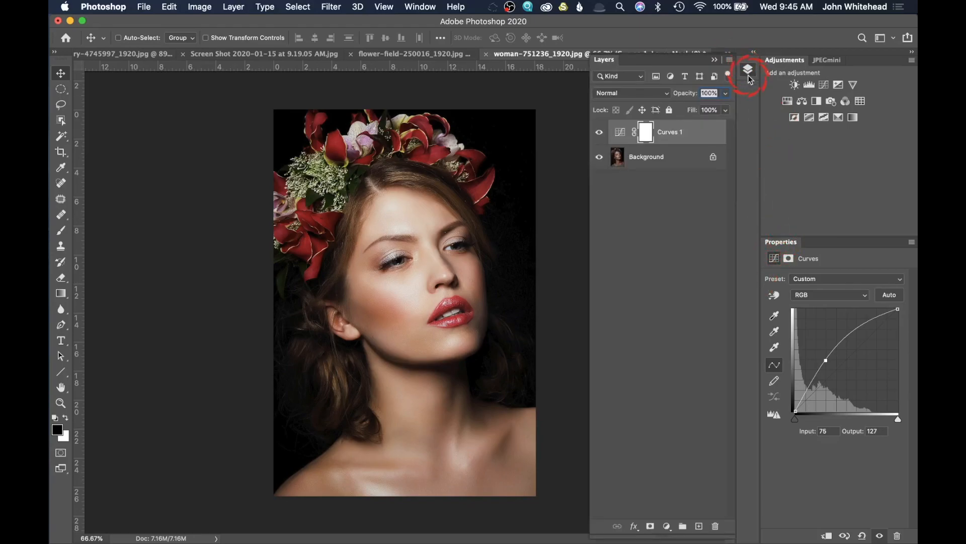
{"action": "left_click", "coordinate": [599, 132]}
{"action": "left_click", "coordinate": [599, 132]}
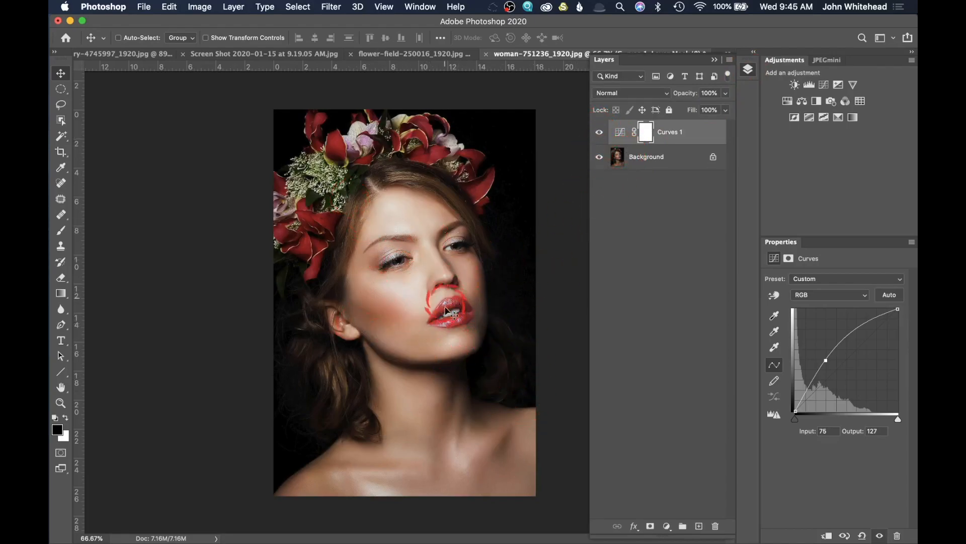
- Set the Curves layer's blend mode to Luminosity and compare the portrait with Normal mode and with the layer hidden
{"action": "left_click", "coordinate": [637, 94]}
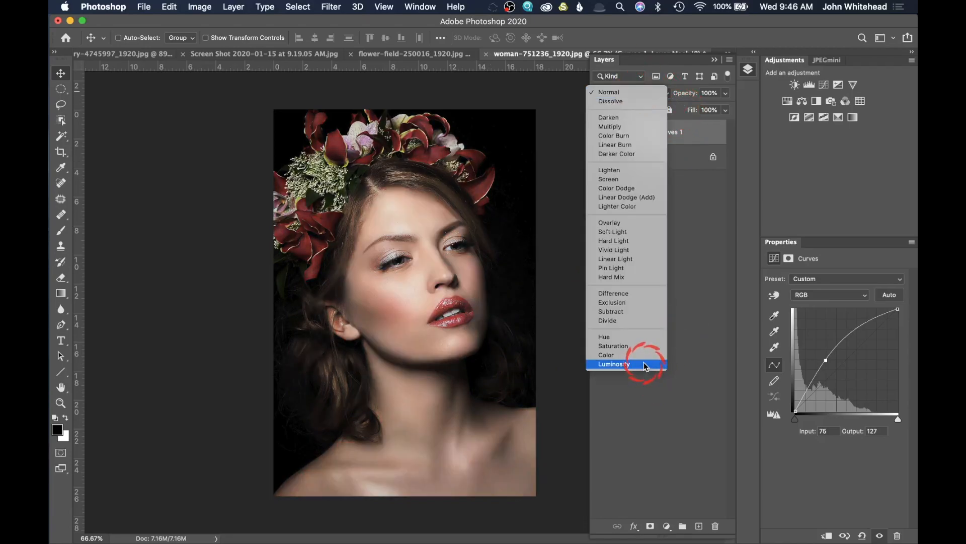
{"action": "left_click", "coordinate": [646, 364]}
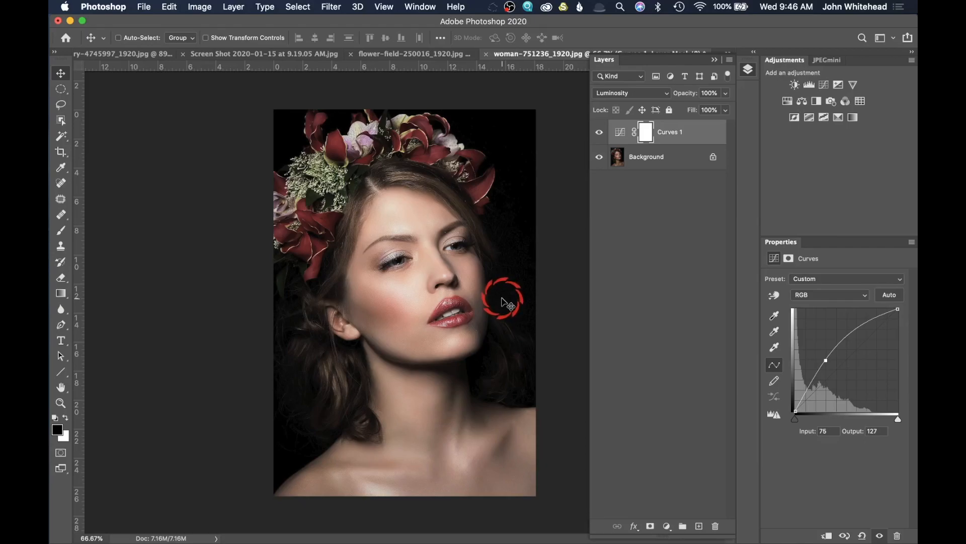
{"action": "left_click", "coordinate": [641, 95]}
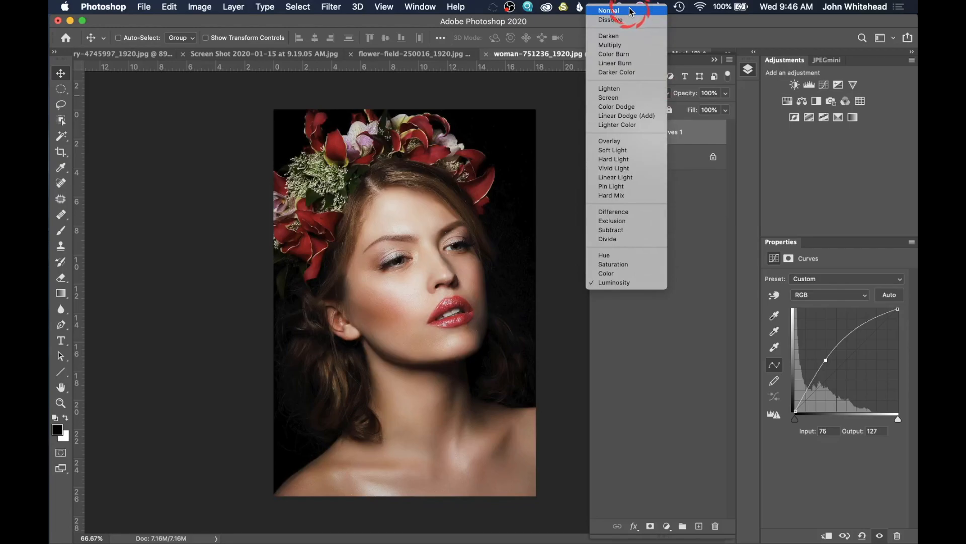
{"action": "left_click", "coordinate": [623, 283]}
{"action": "left_click", "coordinate": [600, 132]}
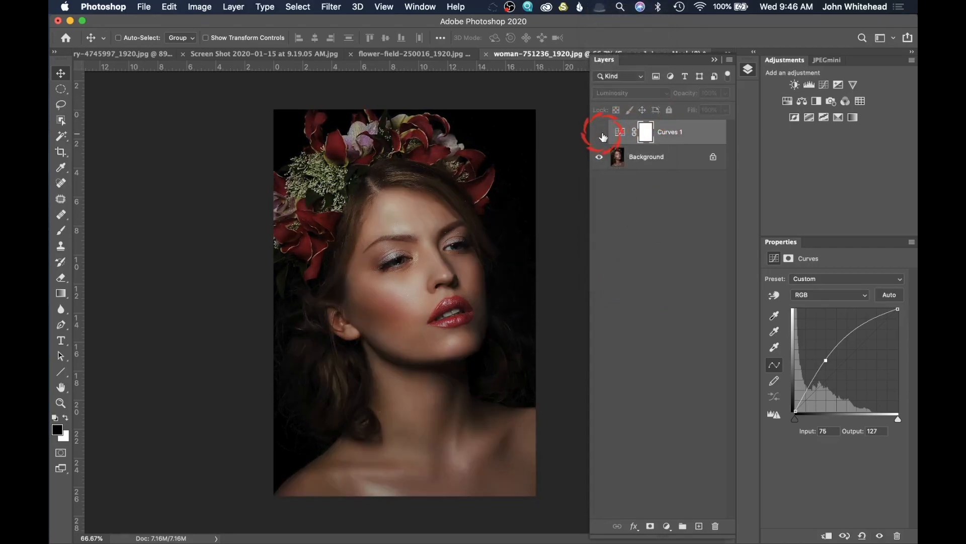
{"action": "left_click", "coordinate": [601, 133]}
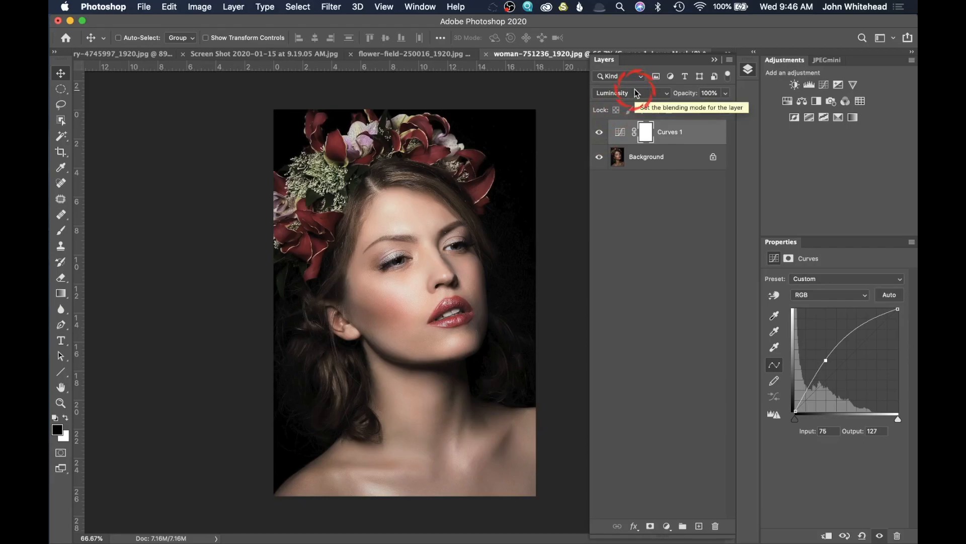
- Add a Black & White adjustment to the flower-field photo, trying the Color blend mode before setting it to Luminosity
{"action": "left_click", "coordinate": [436, 54]}
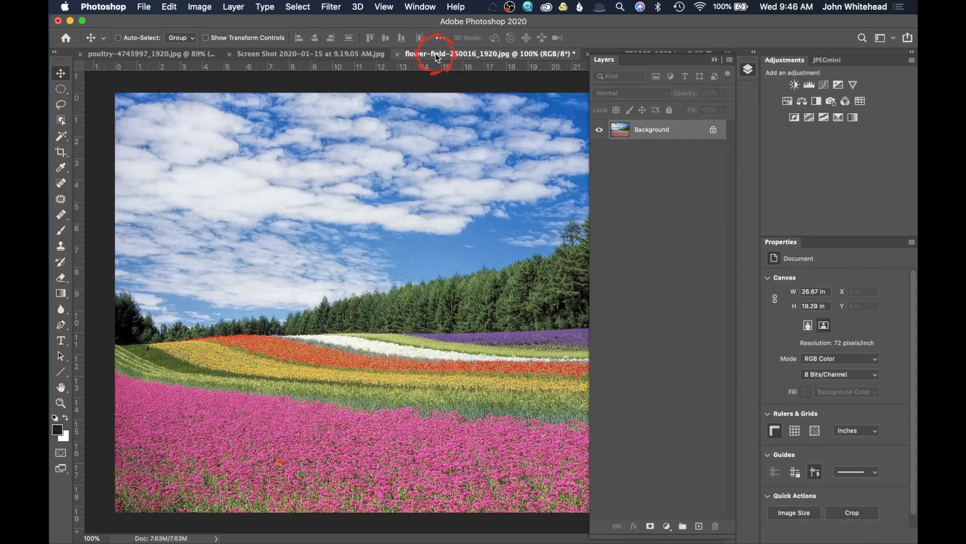
{"action": "left_click", "coordinate": [817, 101]}
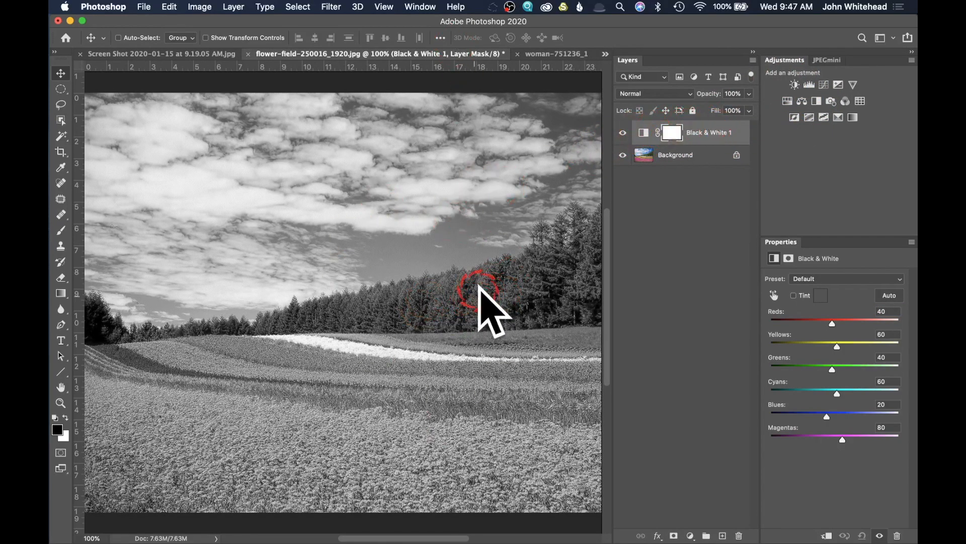
{"action": "left_click", "coordinate": [651, 95]}
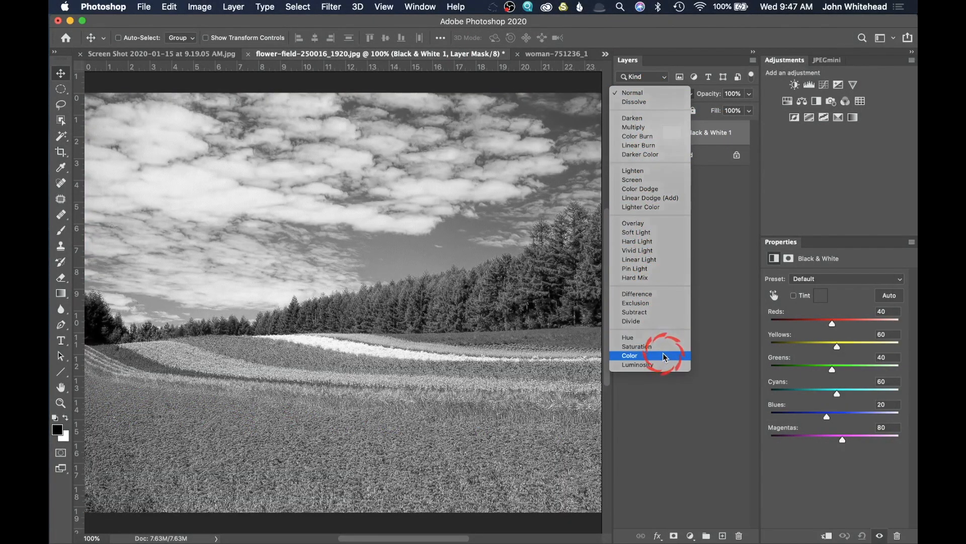
{"action": "left_click", "coordinate": [663, 356]}
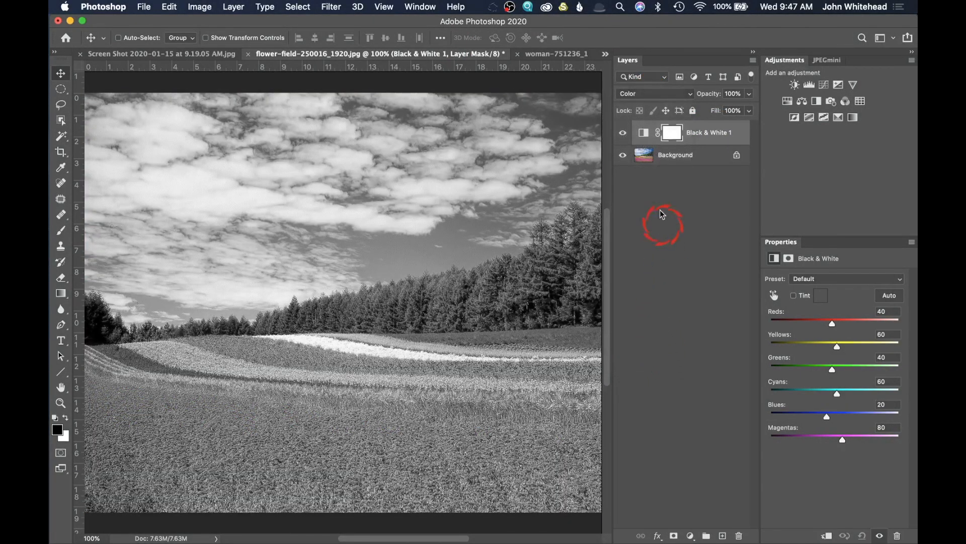
{"action": "left_click", "coordinate": [660, 95]}
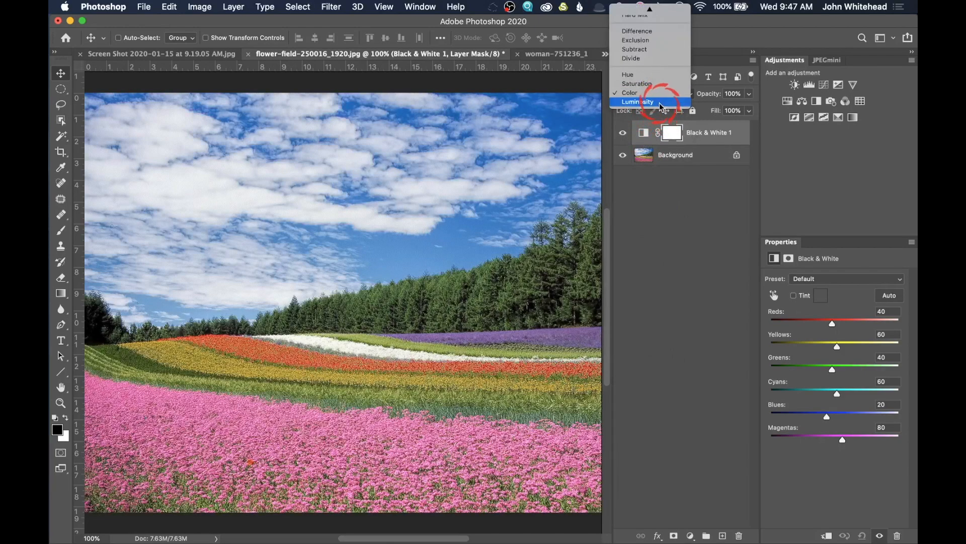
{"action": "left_click", "coordinate": [660, 102]}
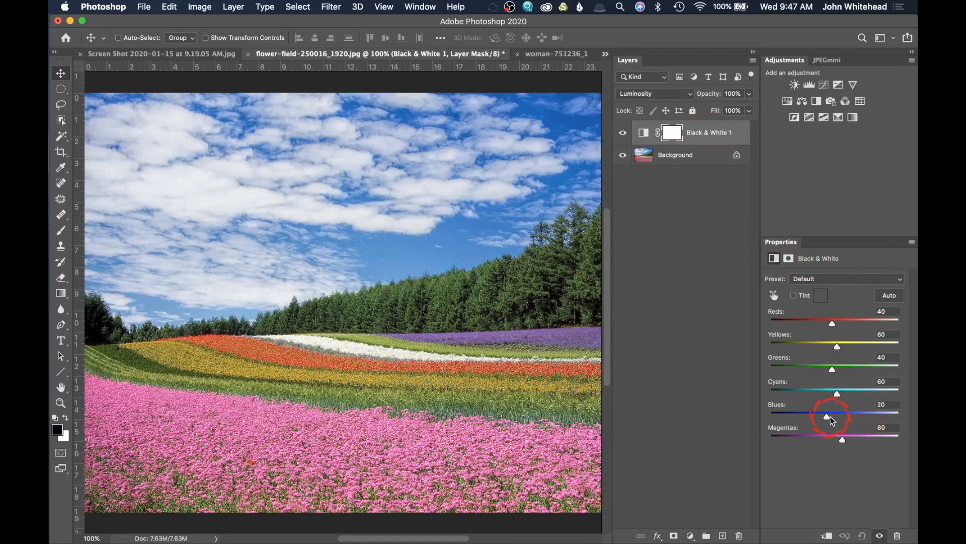
- Set the Black & White layer's Blues to 36, Magentas 101, Reds 59, Greens 99 and Cyans 27, and hide the layer to compare
{"action": "mouse_move", "coordinate": [832, 421]}
{"action": "left_mouse_down"}
{"action": "mouse_move", "coordinate": [848, 421]}
{"action": "mouse_move", "coordinate": [819, 418]}
{"action": "mouse_move", "coordinate": [832, 420]}
{"action": "left_mouse_up"}
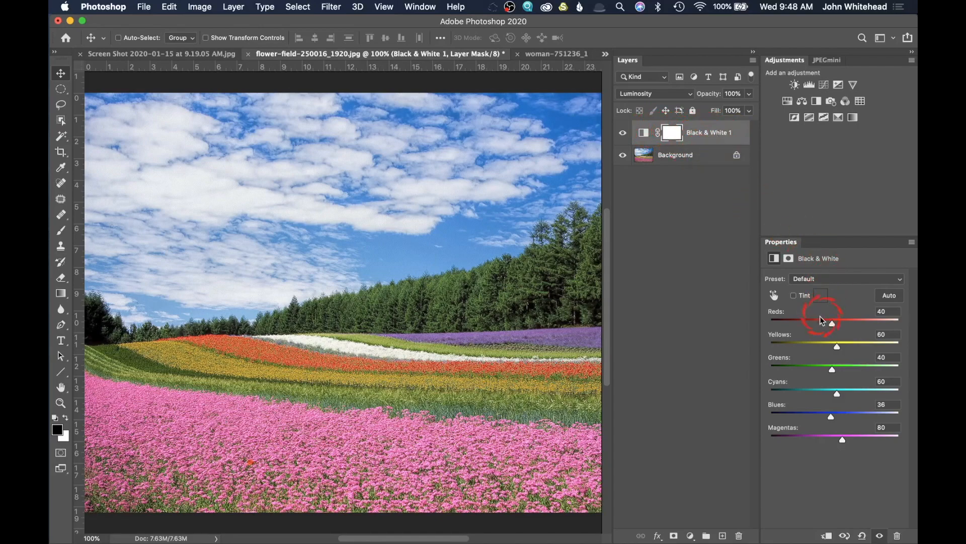
{"action": "mouse_move", "coordinate": [844, 442]}
{"action": "left_mouse_down"}
{"action": "mouse_move", "coordinate": [809, 442]}
{"action": "mouse_move", "coordinate": [849, 440]}
{"action": "left_mouse_up"}
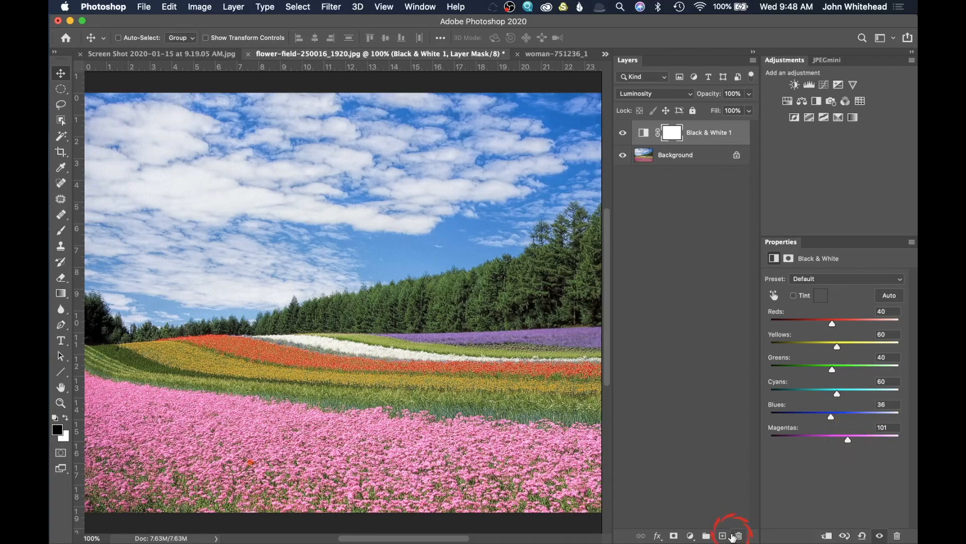
{"action": "mouse_move", "coordinate": [832, 320]}
{"action": "left_mouse_down"}
{"action": "mouse_move", "coordinate": [859, 328]}
{"action": "mouse_move", "coordinate": [827, 336]}
{"action": "mouse_move", "coordinate": [839, 335]}
{"action": "left_mouse_up"}
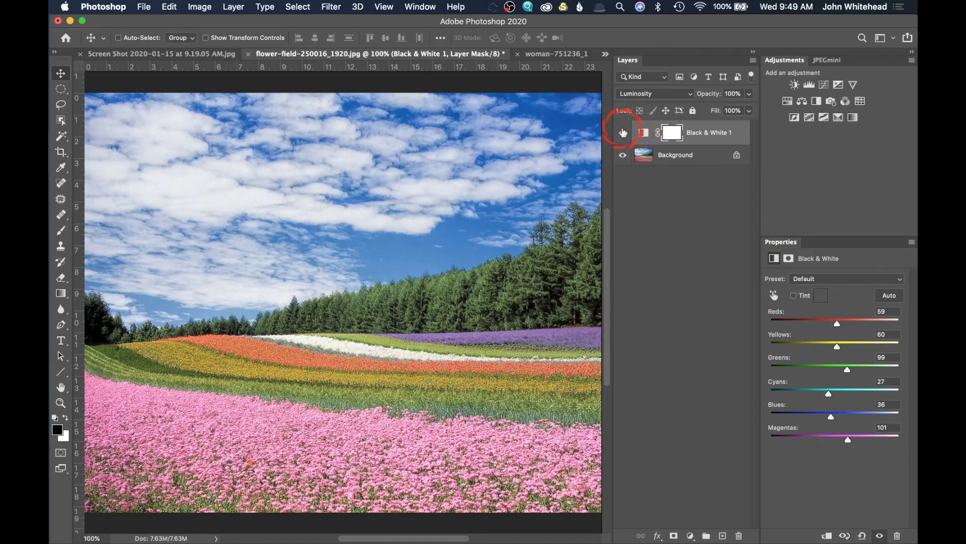
{"action": "left_click", "coordinate": [623, 133]}
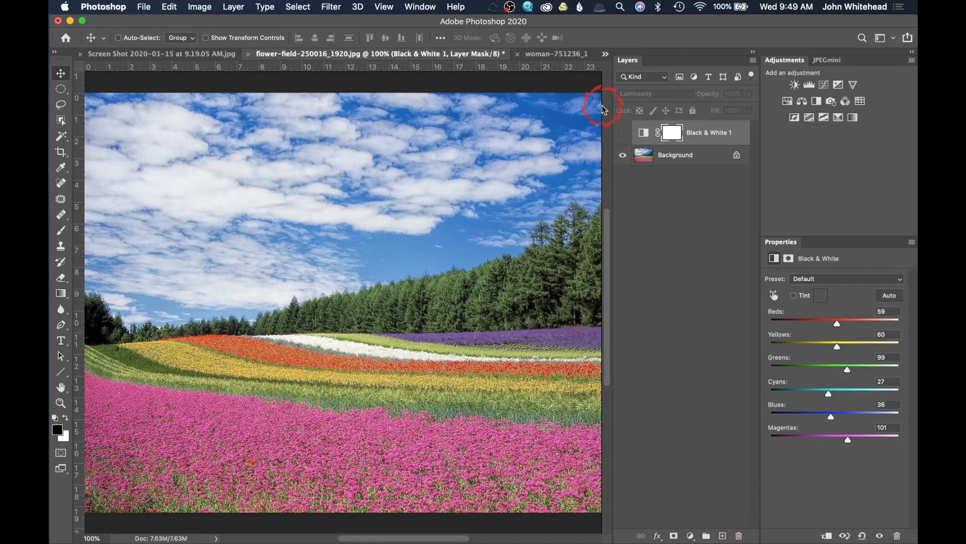
- Replace the adjusted Black & White layer with a fresh default one in Luminosity blend mode
{"action": "left_click", "coordinate": [744, 537]}
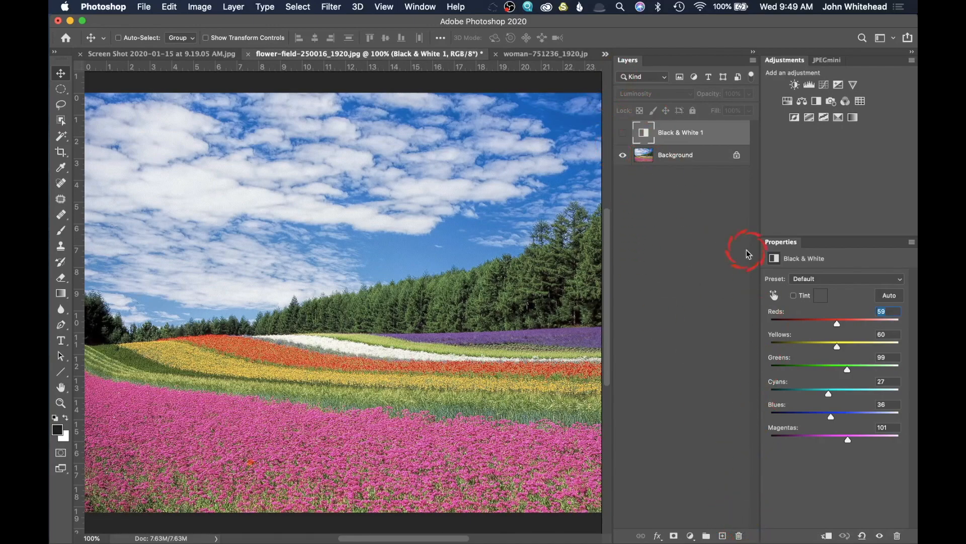
{"action": "left_click_drag", "start_coordinate": [647, 133], "coordinate": [739, 537]}
{"action": "left_click", "coordinate": [820, 101]}
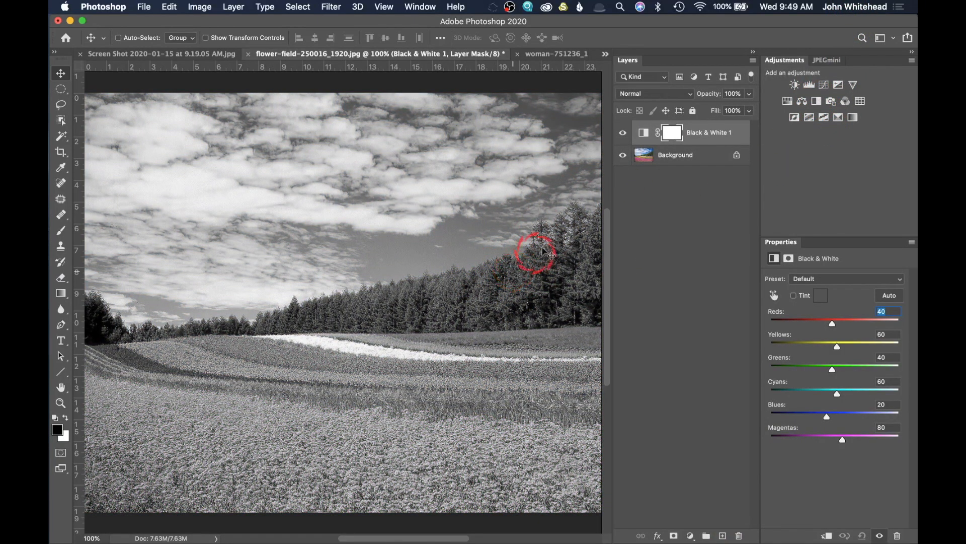
{"action": "left_click", "coordinate": [647, 94]}
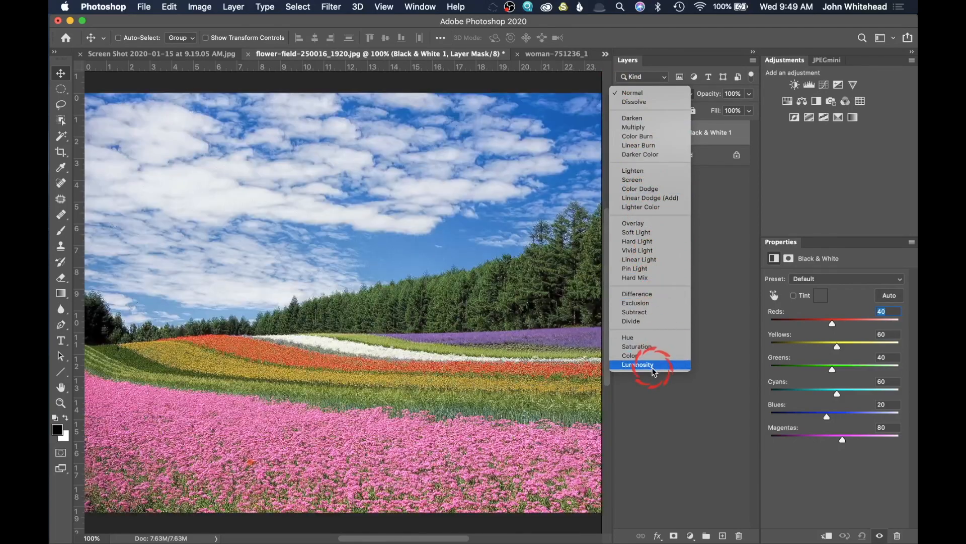
{"action": "left_click", "coordinate": [639, 366]}
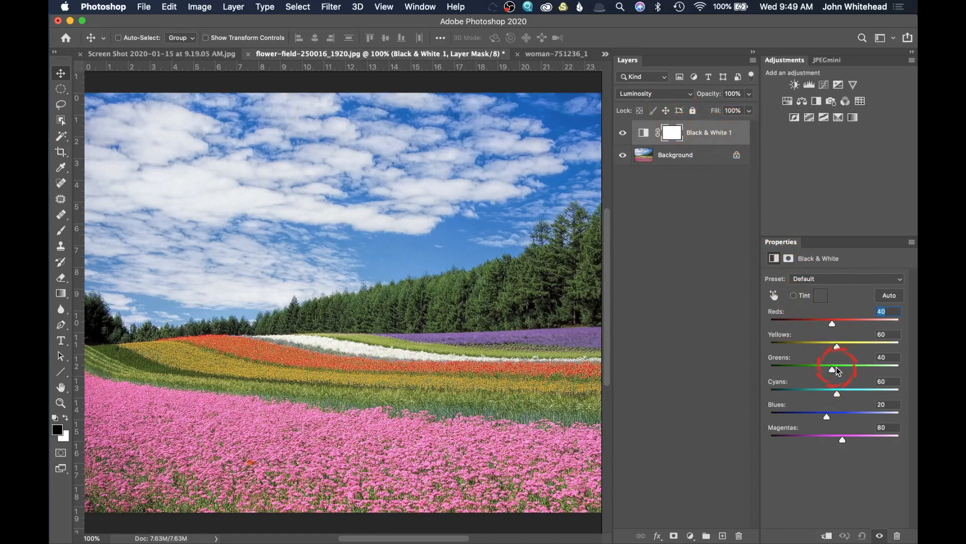
- Try Greens at 129 on the new Black & White layer, and settle on Greens 22, Reds 6 and Blues -39
{"action": "left_click_drag", "start_coordinate": [832, 372], "coordinate": [857, 375]}
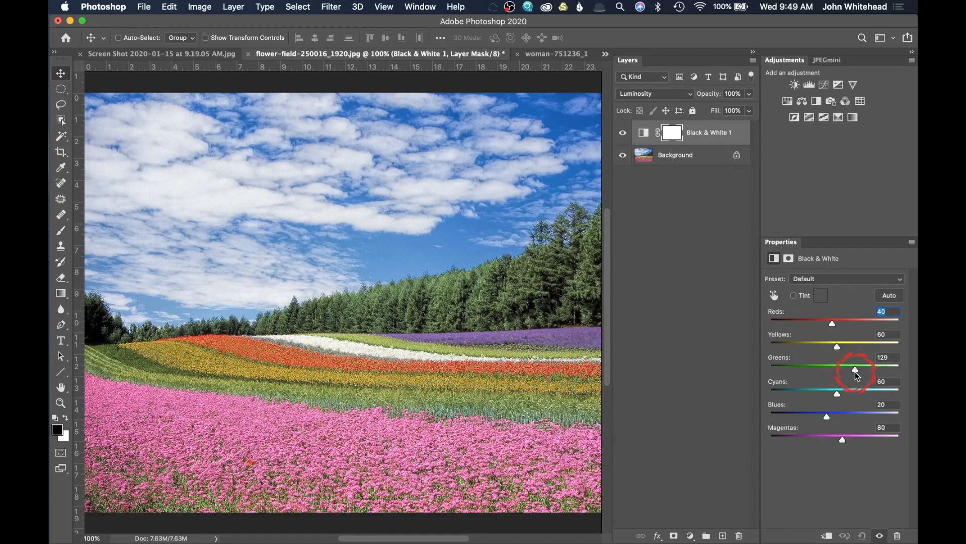
{"action": "left_click_drag", "start_coordinate": [857, 375], "coordinate": [828, 371]}
{"action": "mouse_move", "coordinate": [831, 329]}
{"action": "left_mouse_down"}
{"action": "mouse_move", "coordinate": [848, 324]}
{"action": "mouse_move", "coordinate": [824, 327]}
{"action": "left_mouse_up"}
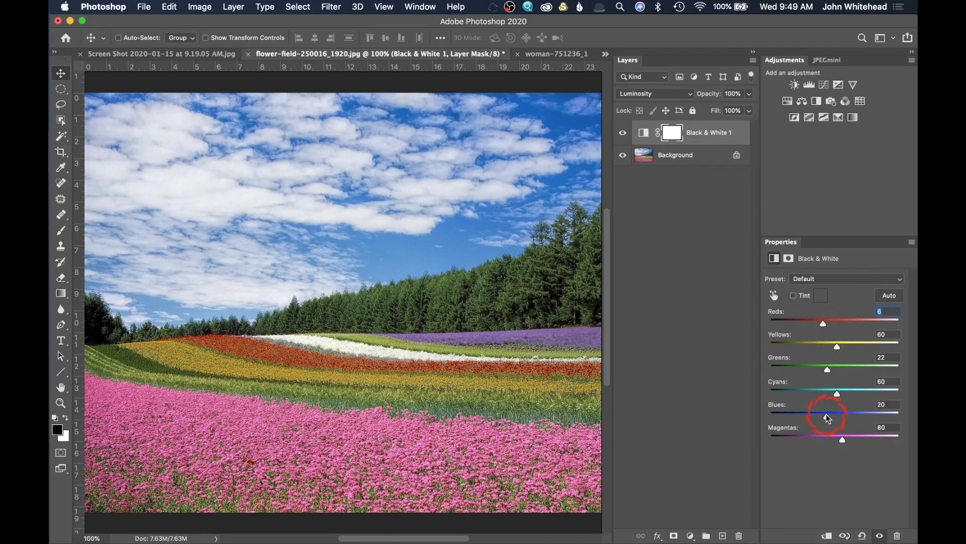
{"action": "left_click_drag", "start_coordinate": [831, 419], "coordinate": [811, 422]}
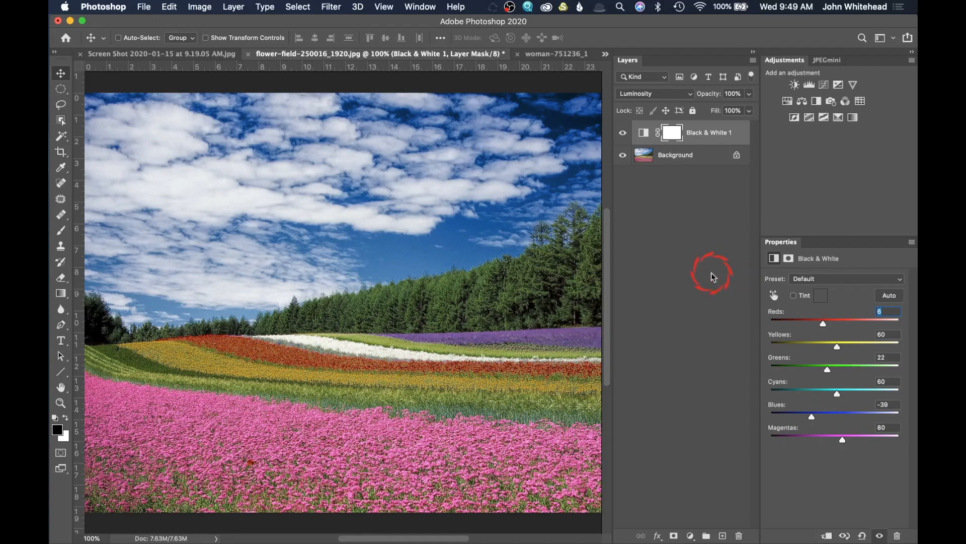